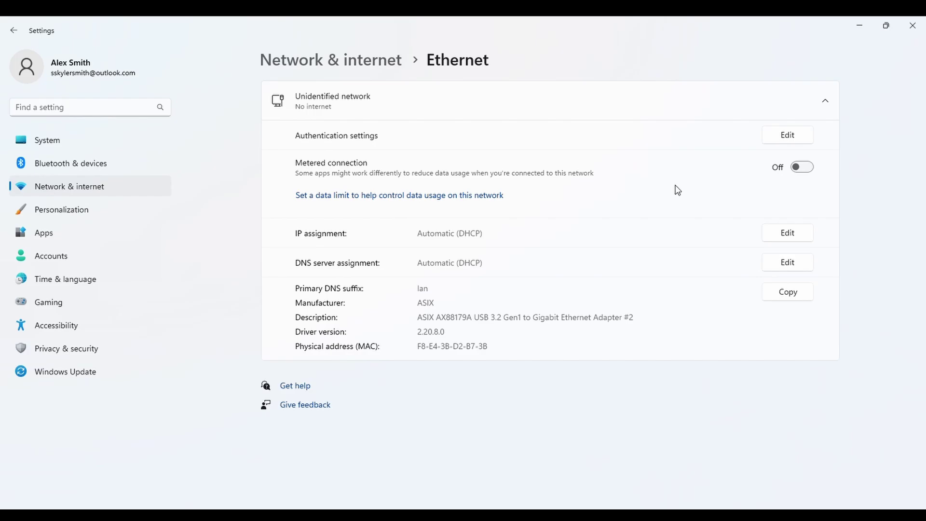
# Switch the Ethernet IP assignment to Manual with IPv4 turned on.
pyautogui.click(788, 235)
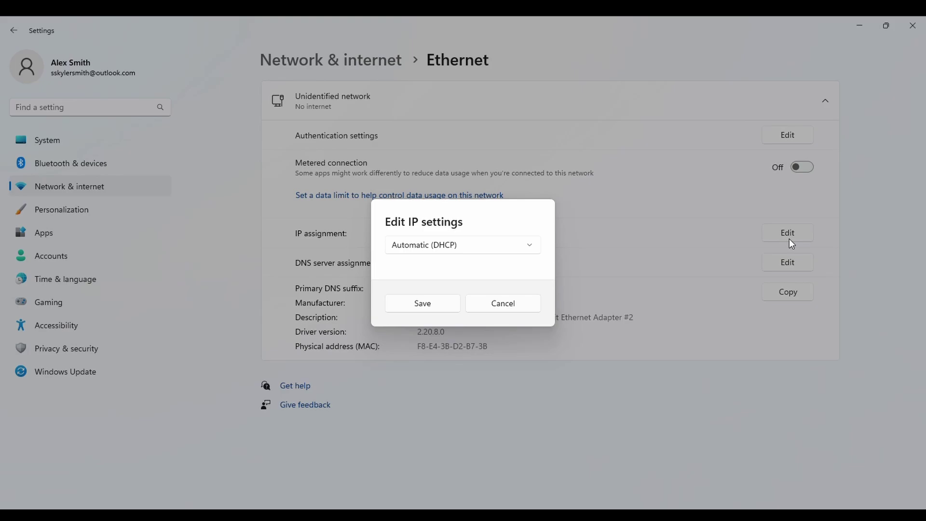
pyautogui.click(427, 246)
pyautogui.click(416, 267)
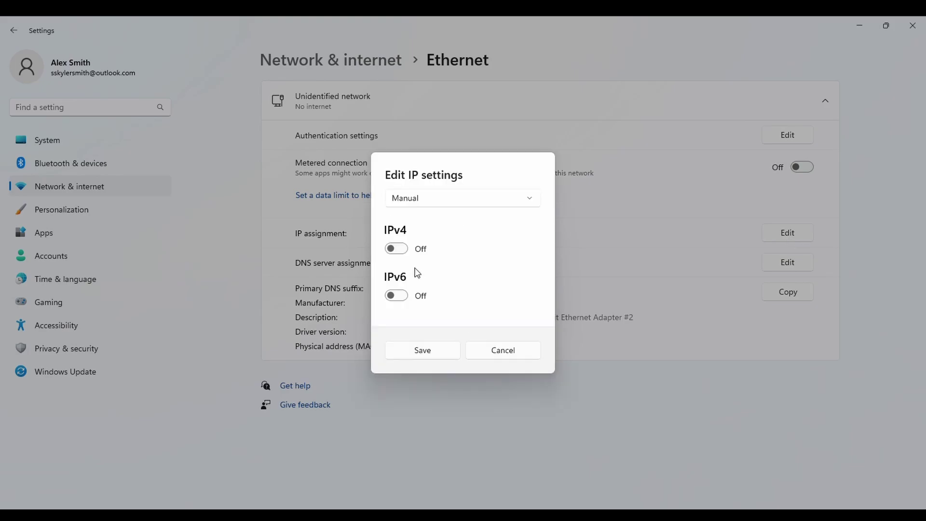
pyautogui.click(401, 249)
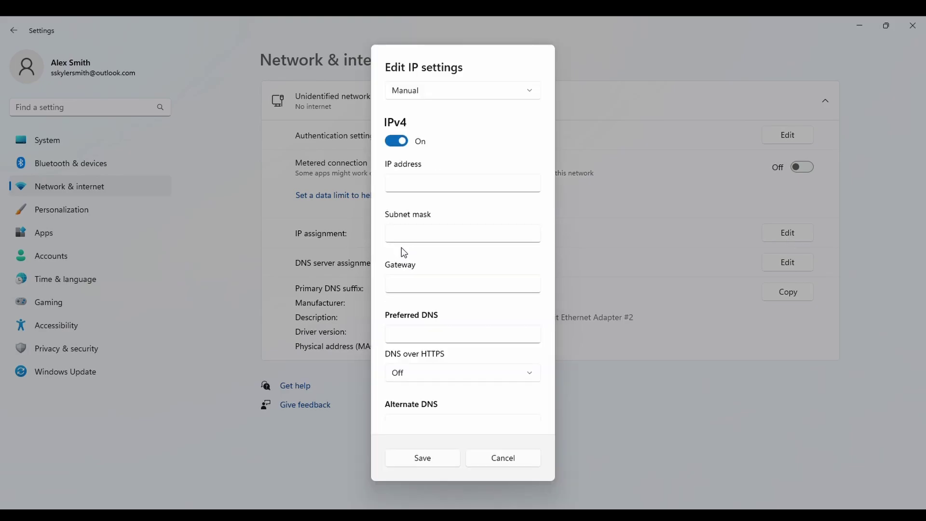
# Enter IP address 192.168.1.10 and subnet mask 255.255.255.0.
pyautogui.click(420, 190)
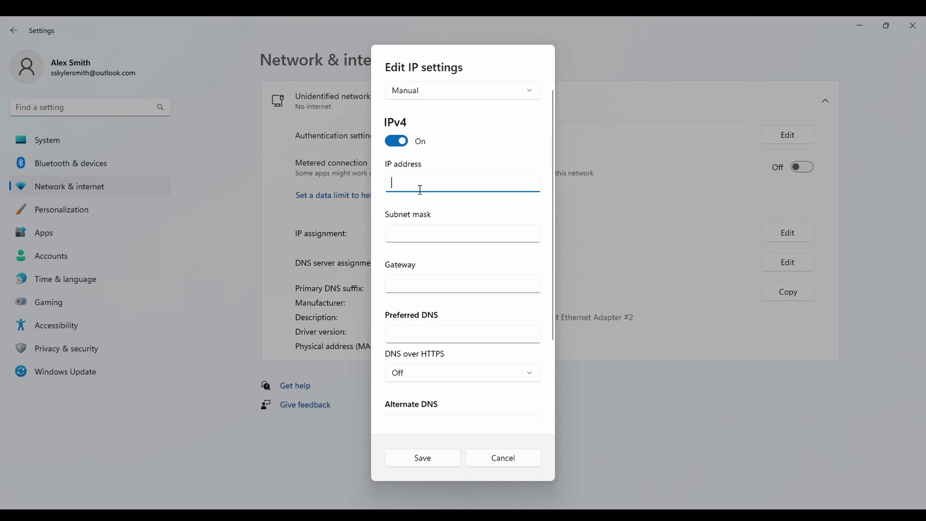
pyautogui.write('192.168')
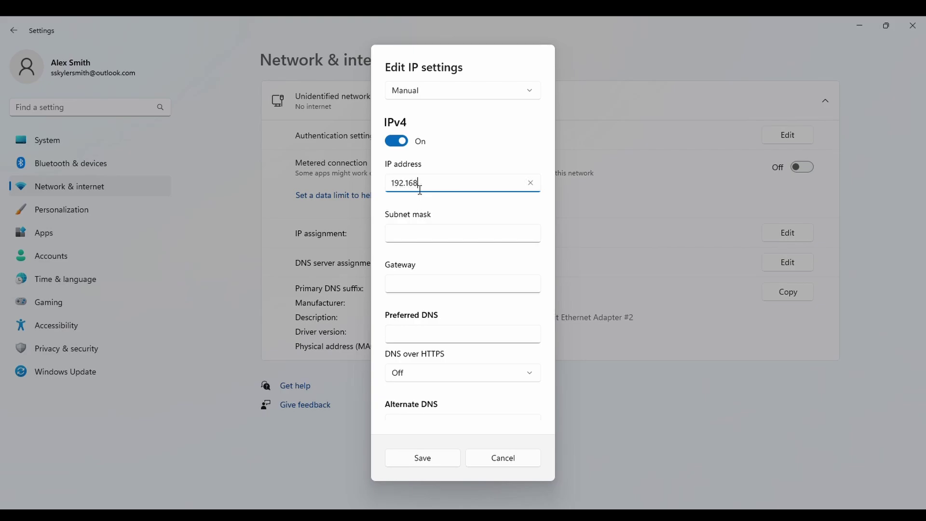
pyautogui.write('.1.10')
pyautogui.click(412, 240)
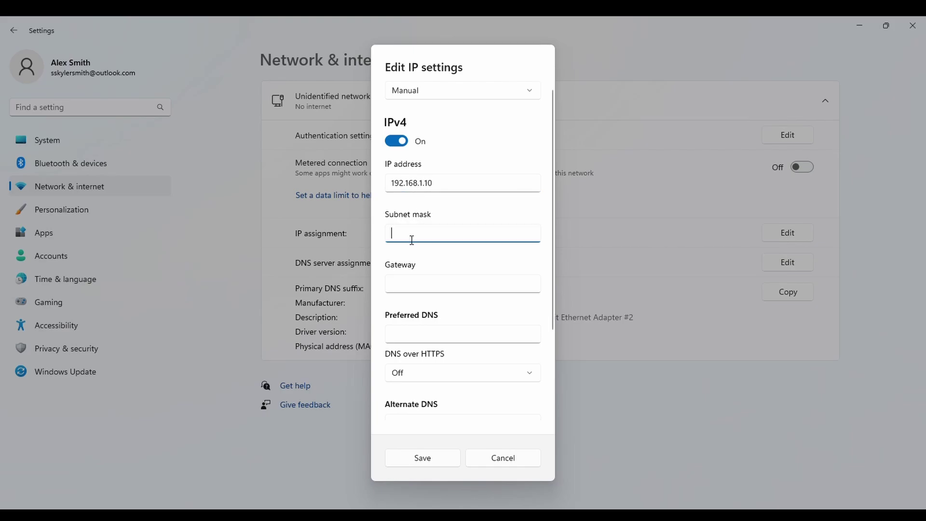
pyautogui.write('255.25')
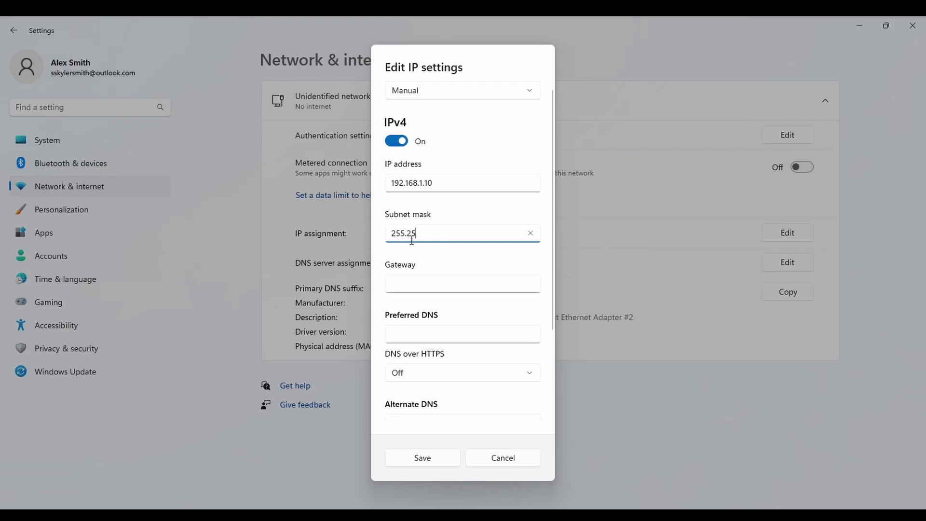
pyautogui.write('5.255.255')
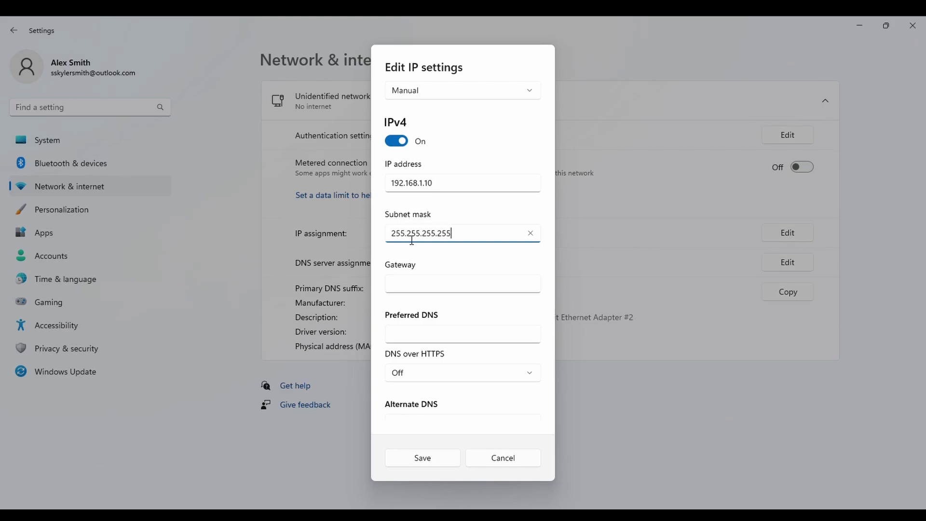
pyautogui.press('BackSpace')
pyautogui.press('BackSpace')
pyautogui.press('BackSpace')
pyautogui.write('0')
# Set gateway and preferred DNS to 192.168.1.20 and save the IP settings.
pyautogui.click(404, 289)
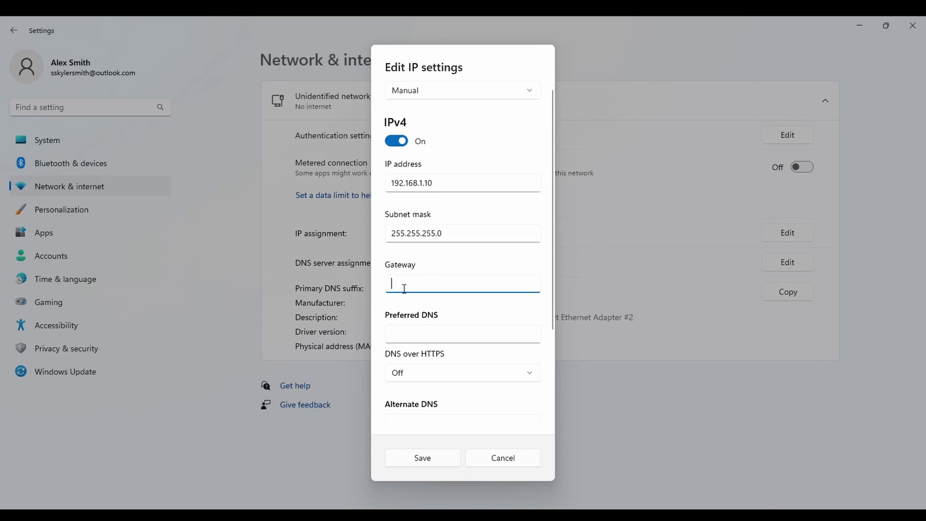
pyautogui.write('192.168')
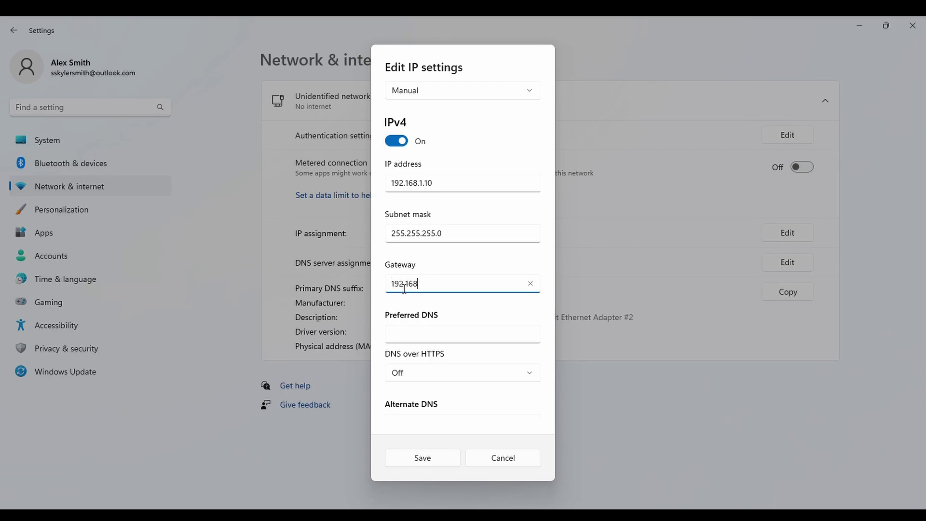
pyautogui.write('.20')
pyautogui.write('.')
pyautogui.press('BackSpace')
pyautogui.press('BackSpace')
pyautogui.press('BackSpace')
pyautogui.write('1.20')
pyautogui.click(418, 334)
pyautogui.write('192.')
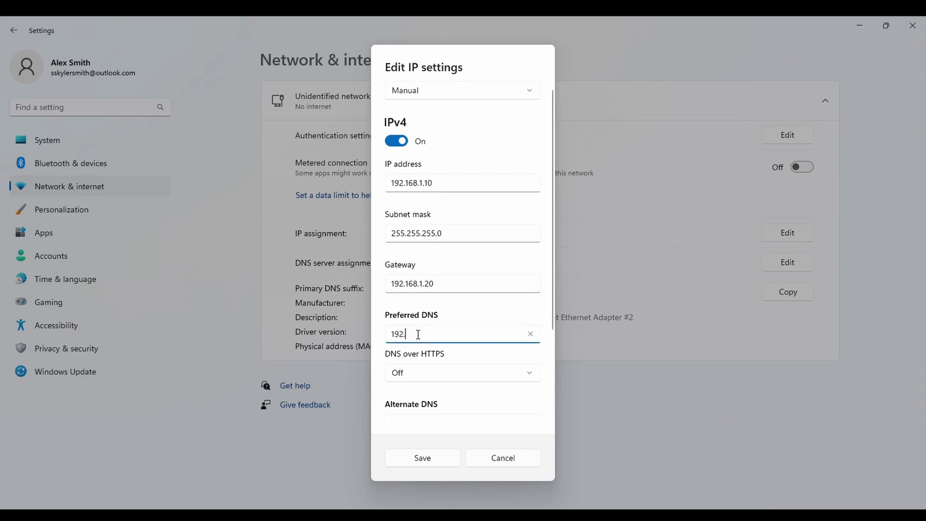
pyautogui.write('168.1.20')
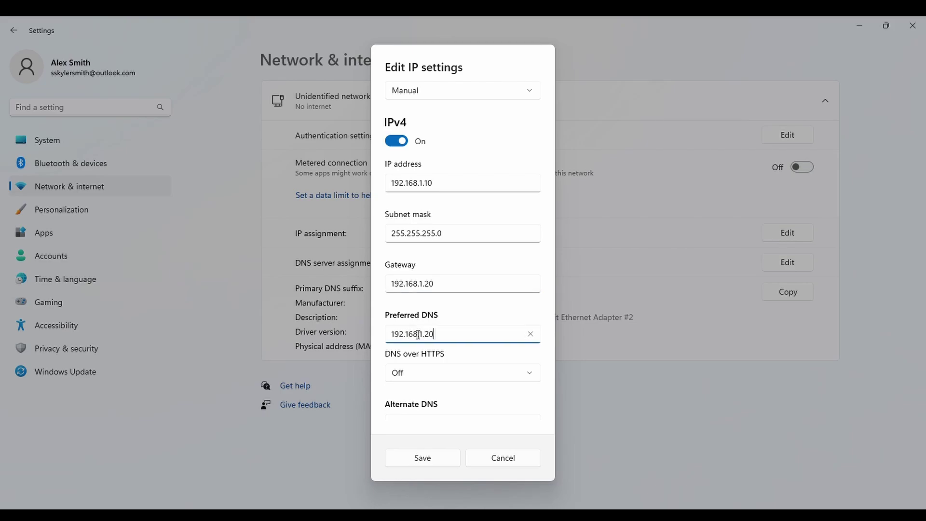
pyautogui.click(448, 460)
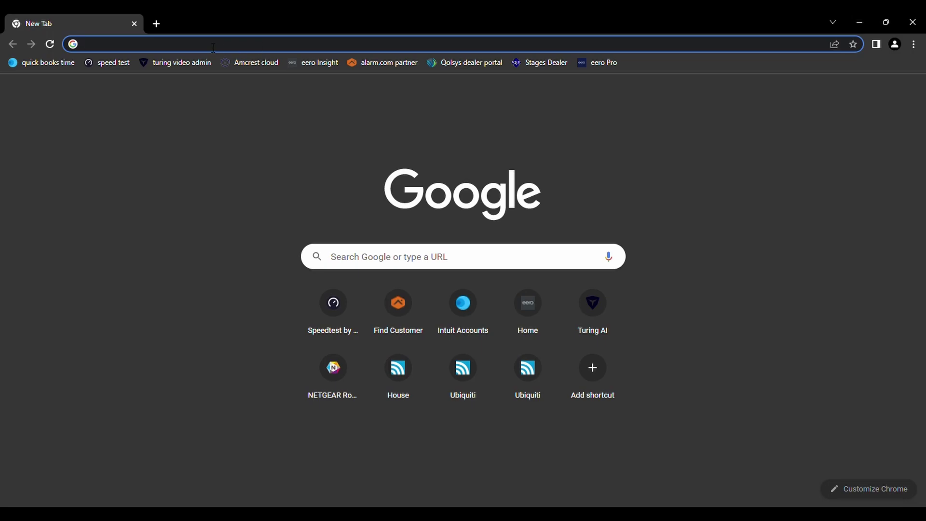
# Go to the radio's address 192.168.1.20 in Chrome.
pyautogui.write('192.19')
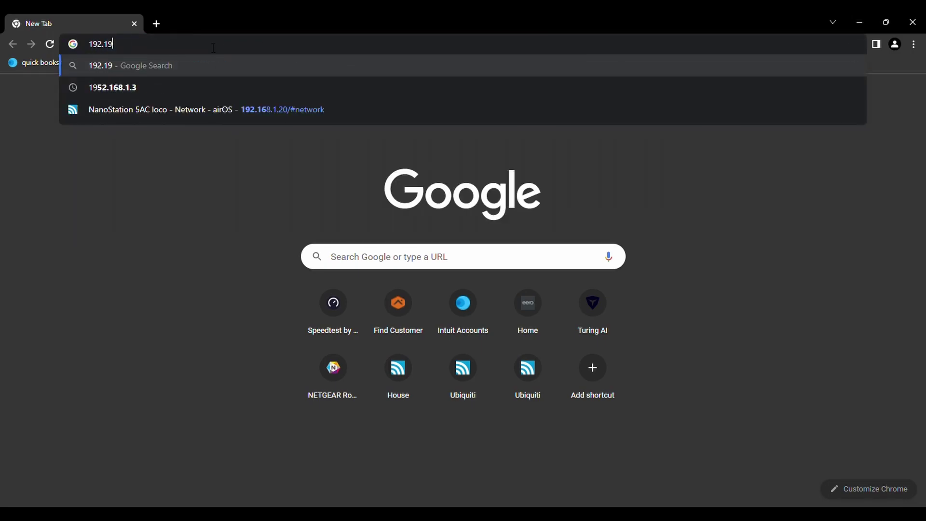
pyautogui.press('BackSpace')
pyautogui.write('68.')
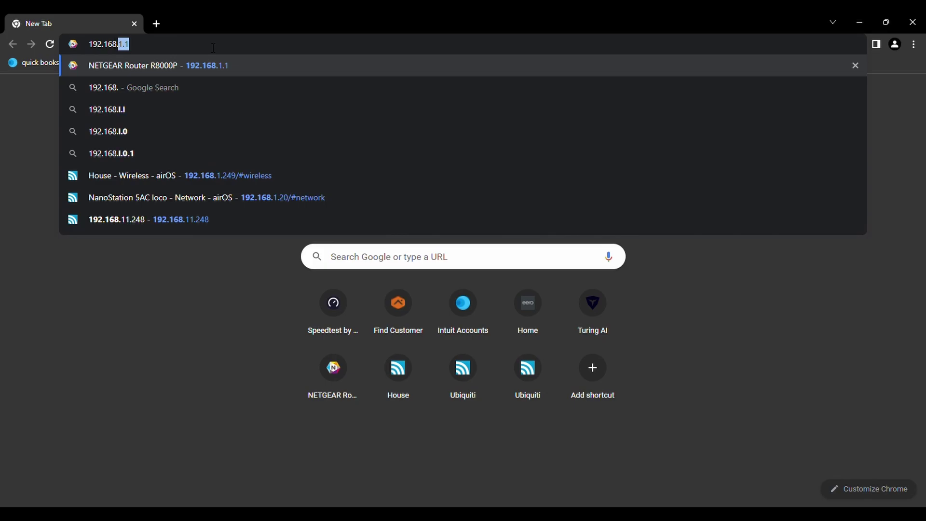
pyautogui.write('1.20')
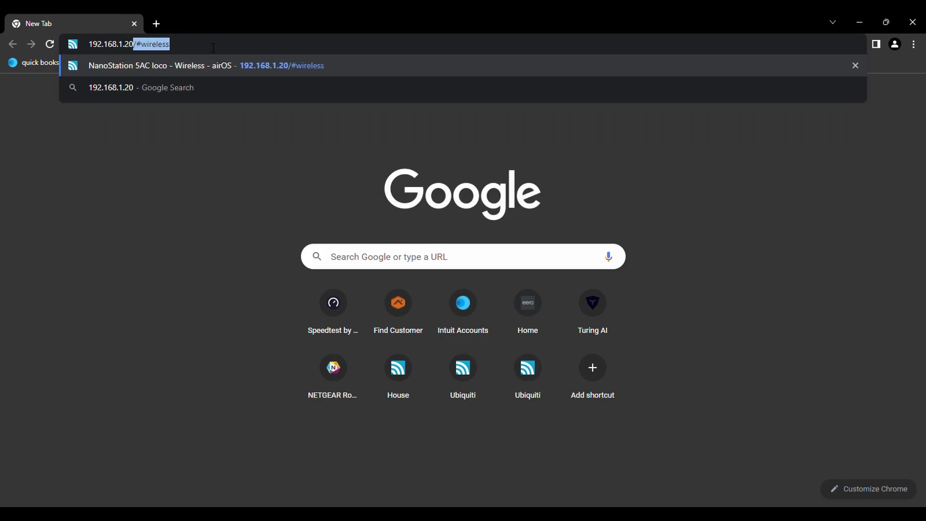
pyautogui.write('/#wireles')
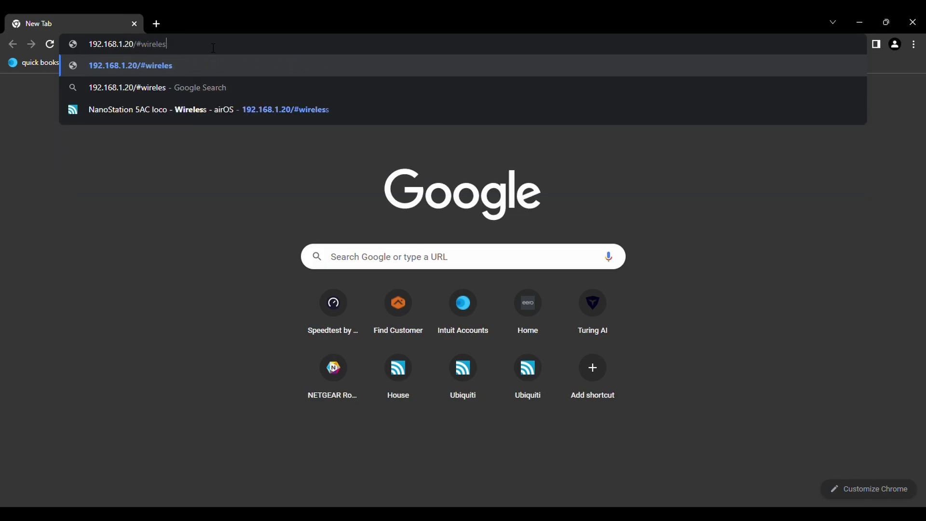
pyautogui.press('BackSpace')
pyautogui.press('BackSpace')
pyautogui.press('BackSpace')
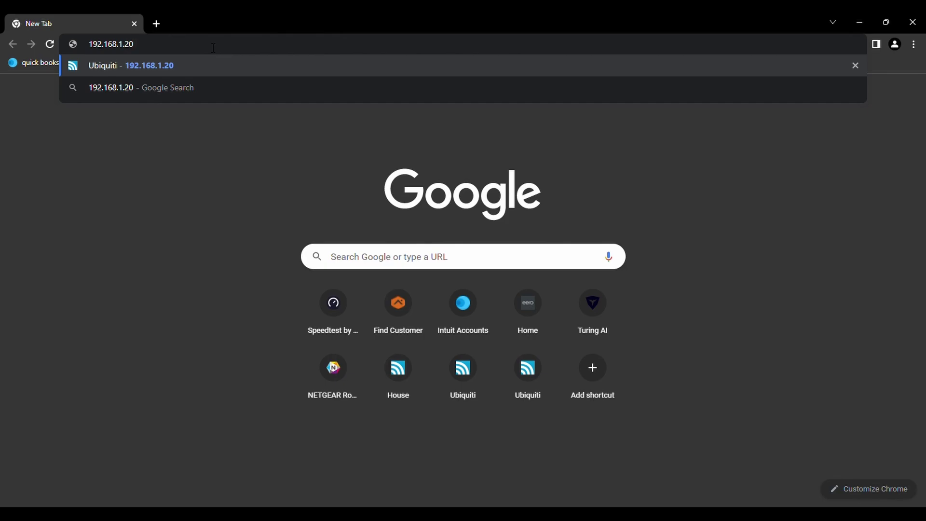
pyautogui.press('Return')
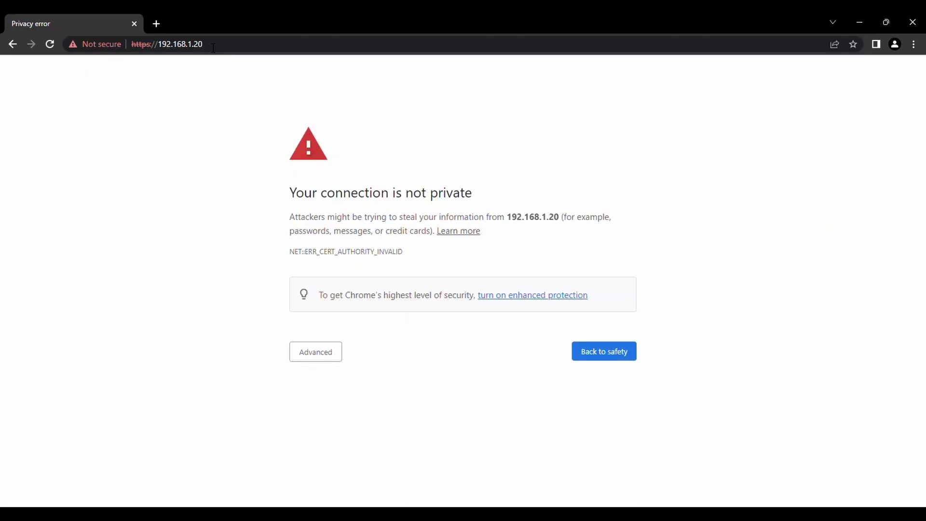
# Bypass the certificate warning through Advanced and proceed to 192.168.1.20.
pyautogui.click(332, 355)
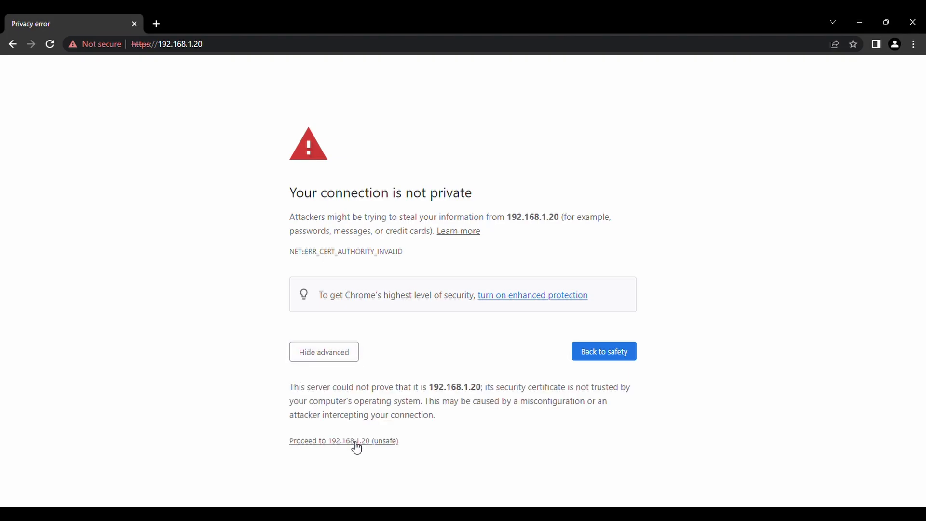
pyautogui.click(356, 442)
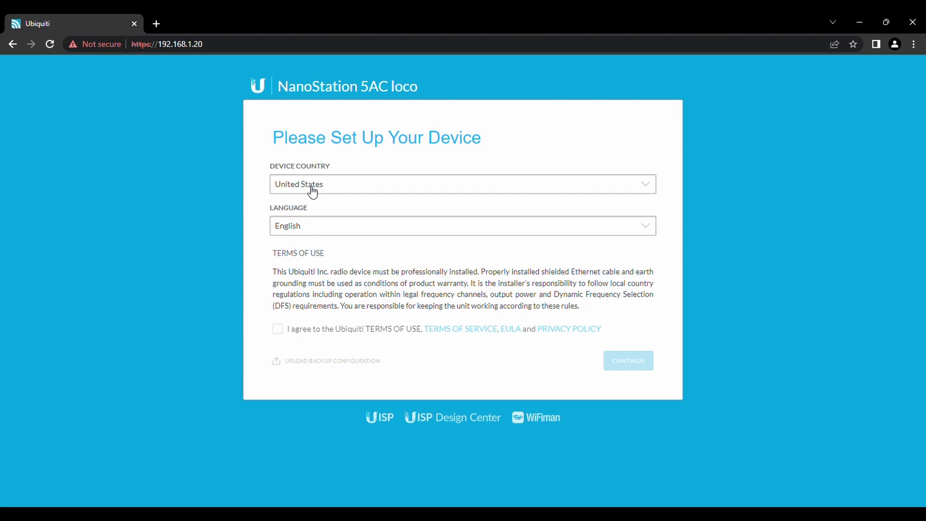
# Accept the Ubiquiti terms of use and enter the admin username.
pyautogui.click(284, 333)
pyautogui.click(628, 362)
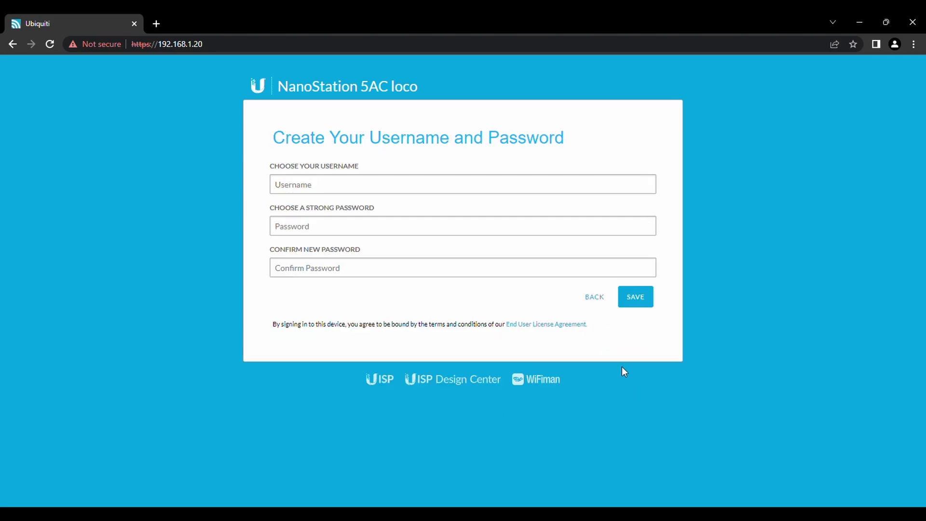
pyautogui.click(305, 186)
pyautogui.write('admin')
# Enter and confirm a strong login password, then save the credentials.
pyautogui.click(313, 229)
pyautogui.write('admin')
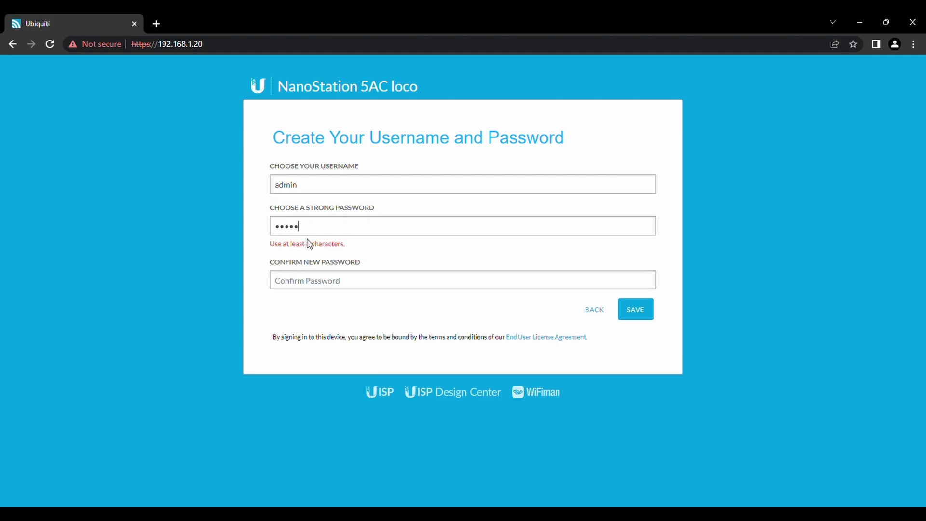
pyautogui.press('BackSpace')
pyautogui.press('BackSpace')
pyautogui.press('BackSpace')
pyautogui.press('BackSpace')
pyautogui.press('BackSpace')
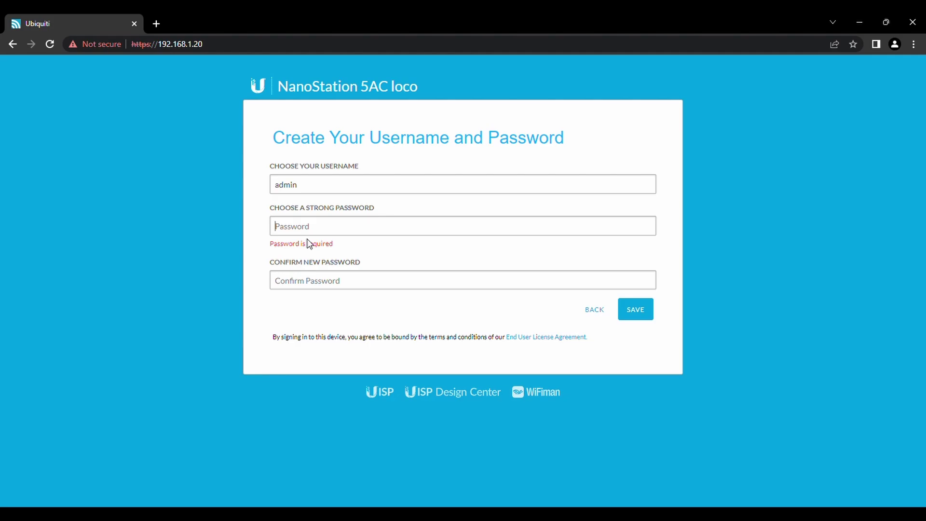
pyautogui.write('admin123')
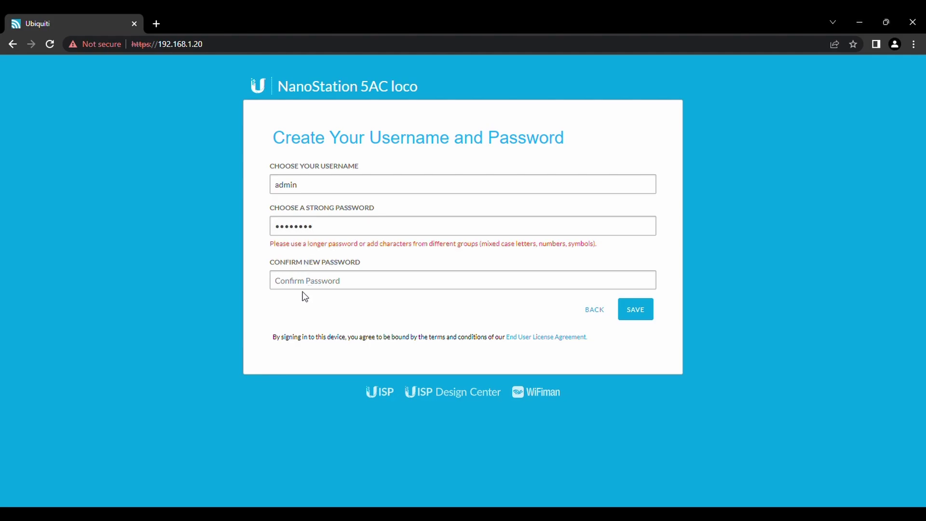
pyautogui.press('BackSpace')
pyautogui.press('BackSpace')
pyautogui.press('BackSpace')
pyautogui.press('BackSpace')
pyautogui.press('BackSpace')
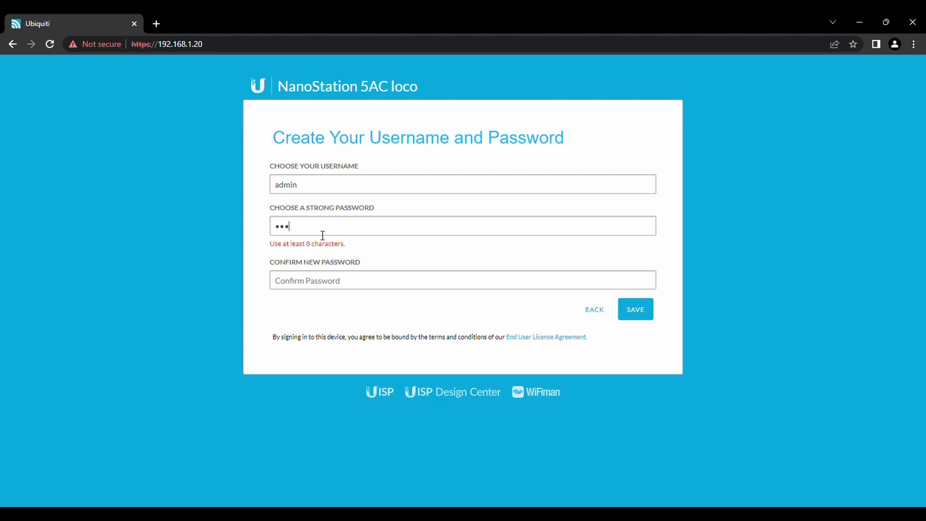
pyautogui.press('BackSpace')
pyautogui.press('BackSpace')
pyautogui.press('BackSpace')
pyautogui.write('**********')
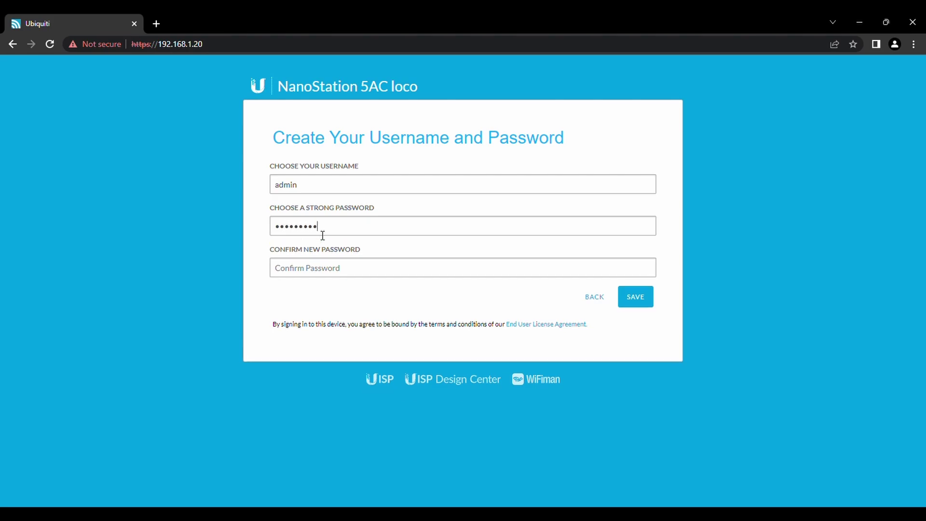
pyautogui.write('******')
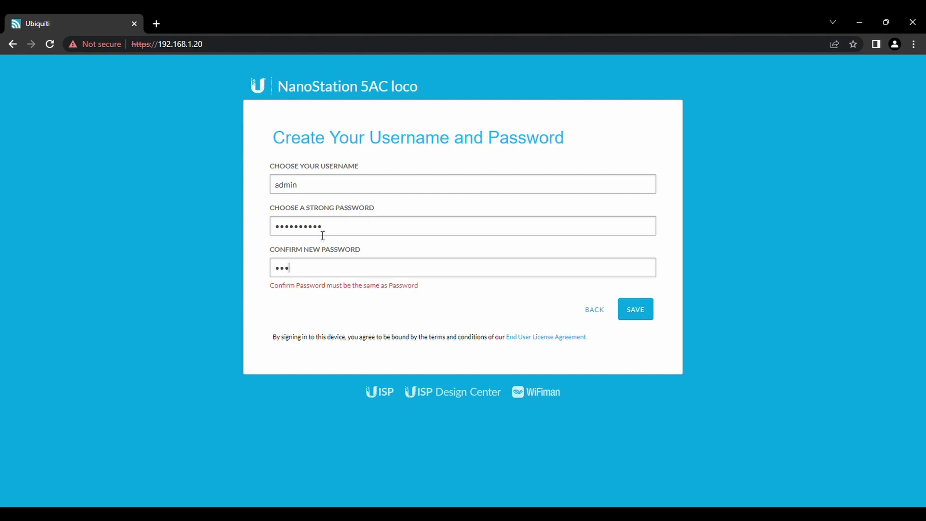
pyautogui.write('****')
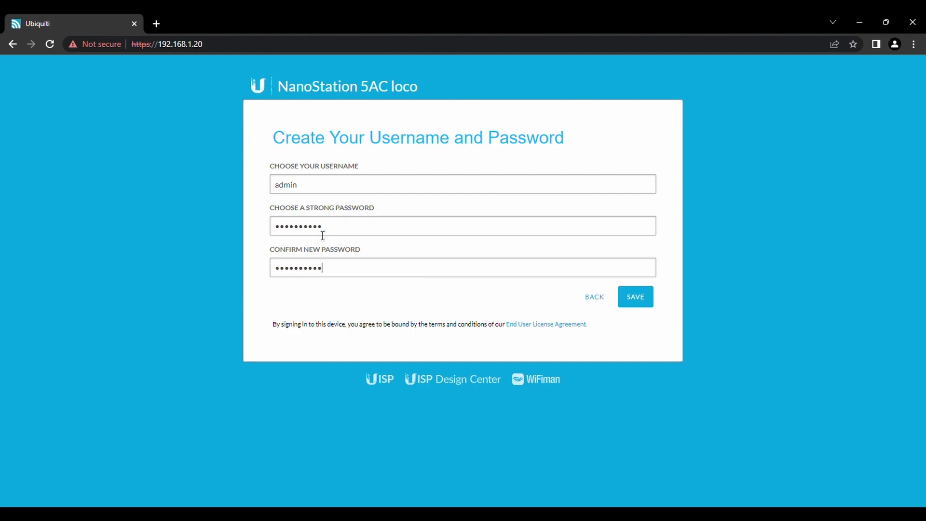
pyautogui.click(634, 299)
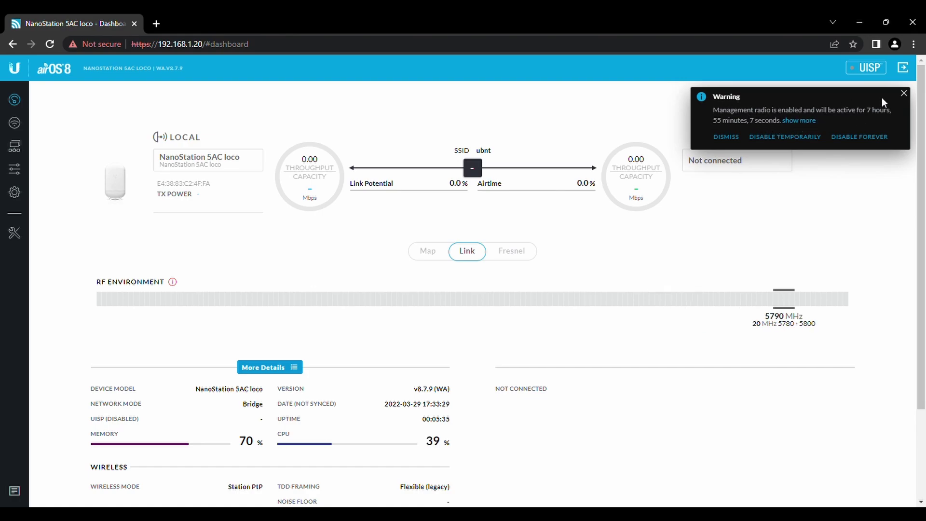
# Dismiss the management radio warning and go to the Wireless settings page.
pyautogui.click(904, 93)
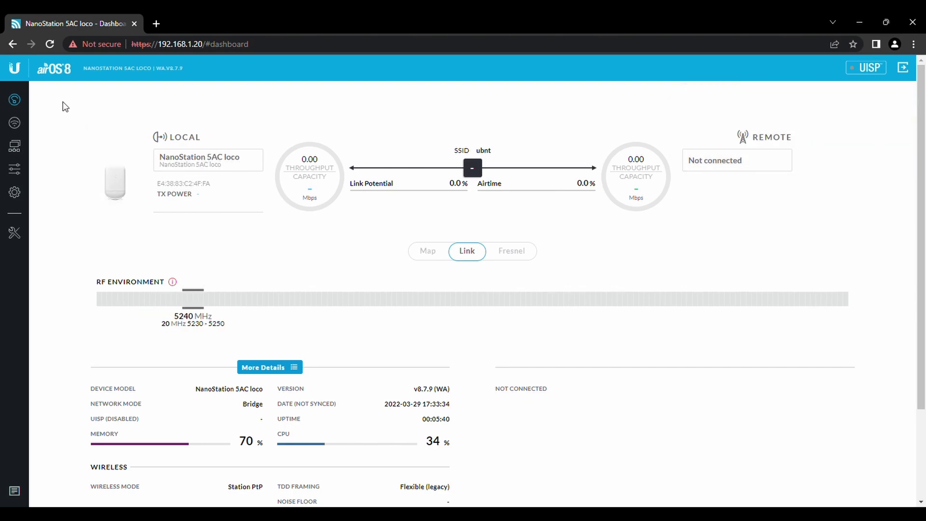
pyautogui.click(18, 123)
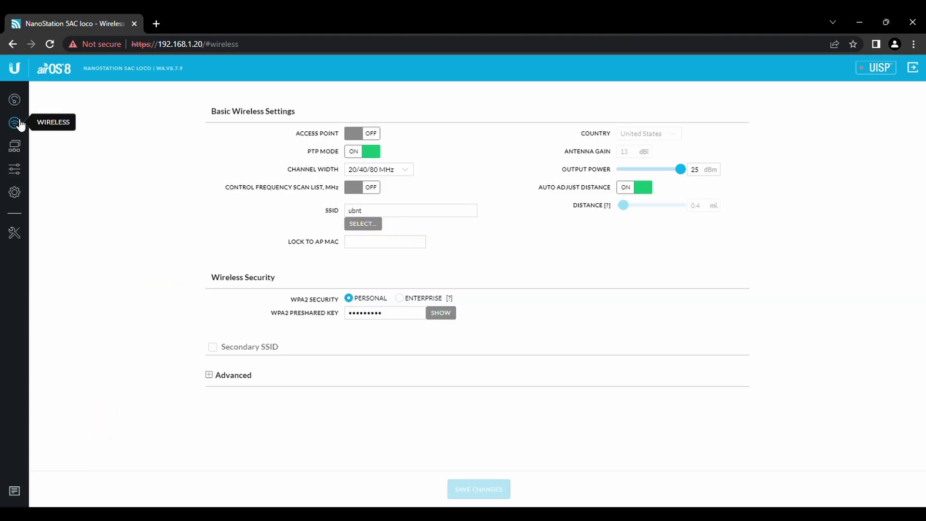
# Make the radio an Access Point with PTP mode off and SSID 'Wireless'.
pyautogui.click(360, 139)
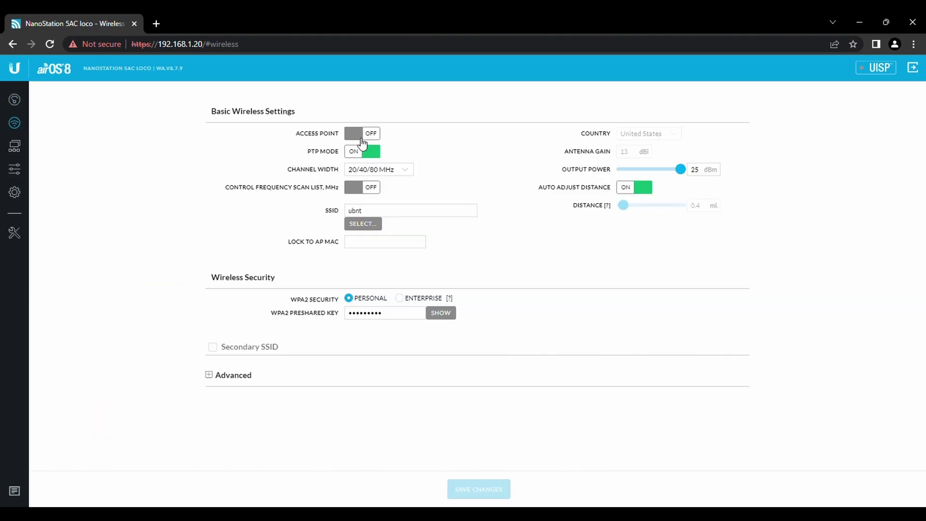
pyautogui.click(371, 152)
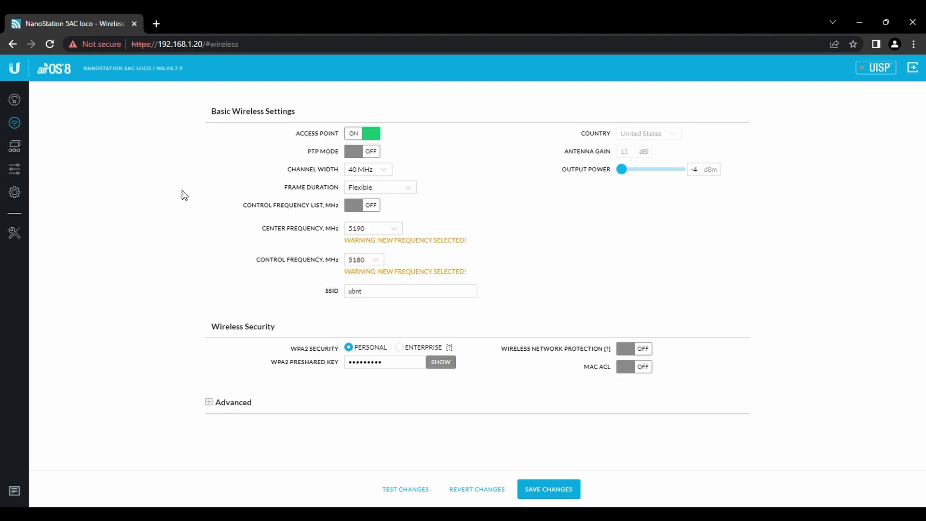
pyautogui.doubleClick(384, 299)
pyautogui.press('BackSpace')
pyautogui.write('Bea')
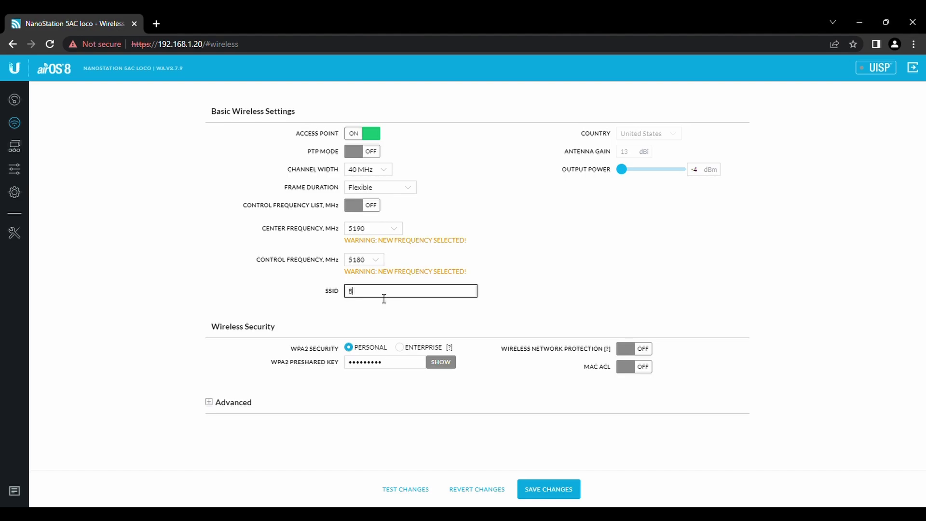
pyautogui.press('BackSpace')
pyautogui.press('BackSpace')
pyautogui.write('Wireless')
# Replace the WPA2 preshared key with a new one and show it as plain text.
pyautogui.moveTo(394, 363); pyautogui.dragTo(338, 366)
pyautogui.press('BackSpace')
pyautogui.write('••••••')
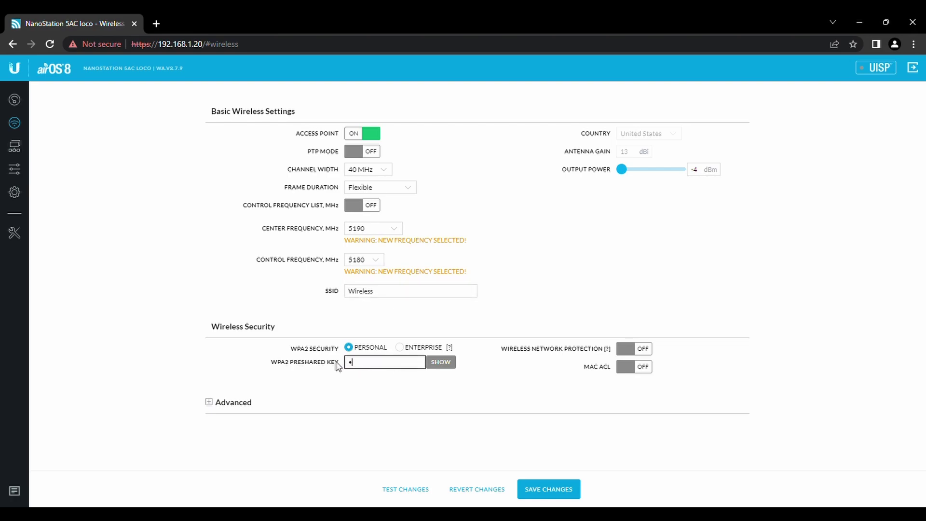
pyautogui.write('•••••')
pyautogui.press('BackSpace')
pyautogui.press('BackSpace')
pyautogui.press('BackSpace')
pyautogui.press('BackSpace')
pyautogui.press('BackSpace')
pyautogui.press('BackSpace')
pyautogui.press('BackSpace')
pyautogui.press('BackSpace')
pyautogui.press('BackSpace')
pyautogui.press('BackSpace')
pyautogui.press('BackSpace')
pyautogui.write('••••••••')
pyautogui.click(437, 368)
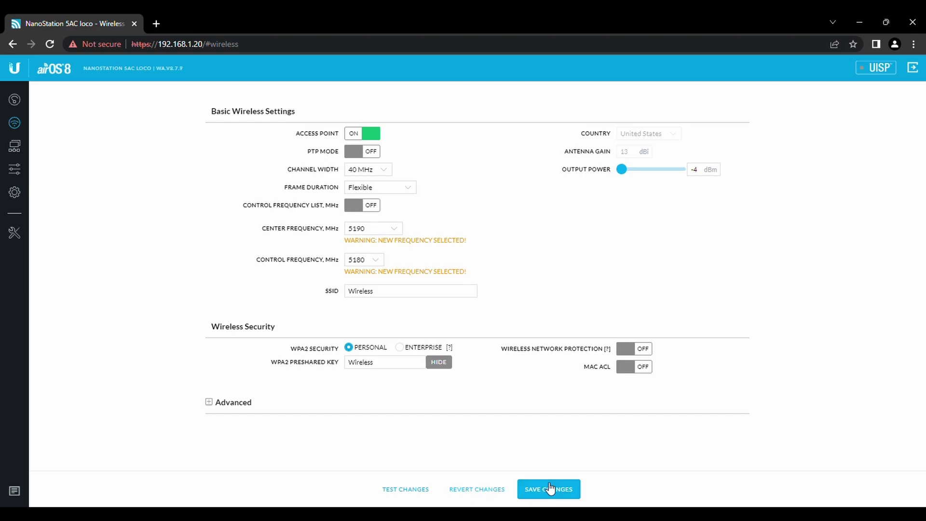
pyautogui.click(22, 153)
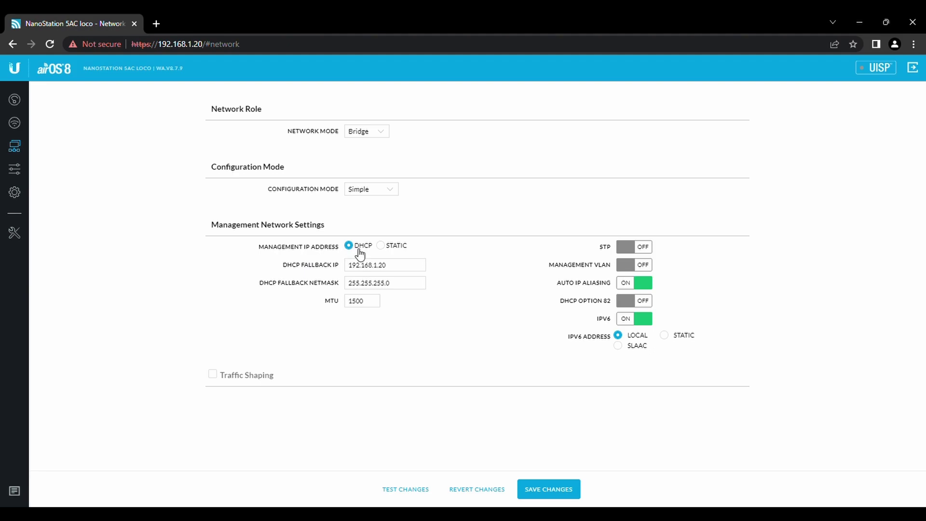
# Set the management address to static IP 192.168.1.249.
pyautogui.click(419, 283)
pyautogui.click(375, 257)
pyautogui.click(386, 249)
pyautogui.moveTo(387, 263); pyautogui.dragTo(275, 268)
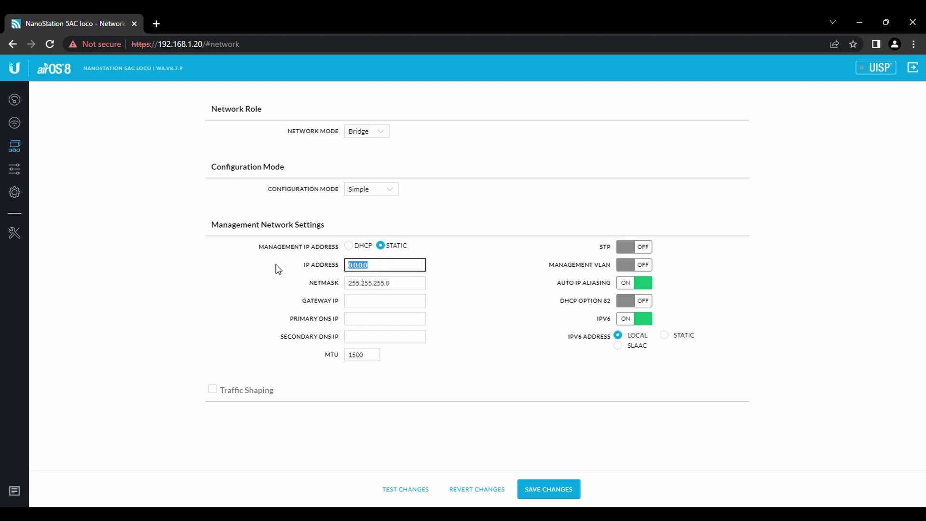
pyautogui.press('BackSpace')
pyautogui.write('192.168')
pyautogui.write('.1.249')
# Enter gateway 192.168.1.1 and primary DNS 8.8.8.8.
pyautogui.click(385, 302)
pyautogui.write('192')
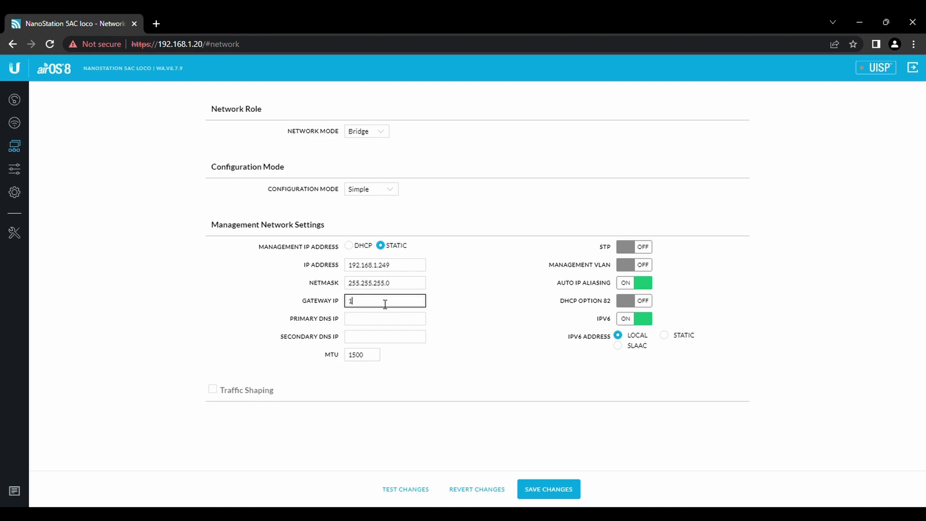
pyautogui.write('.168.1.1')
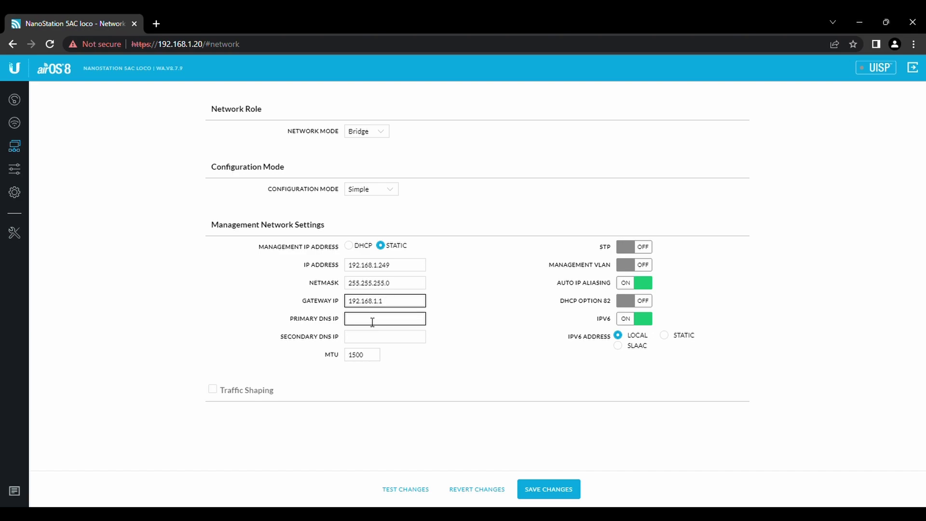
pyautogui.click(373, 323)
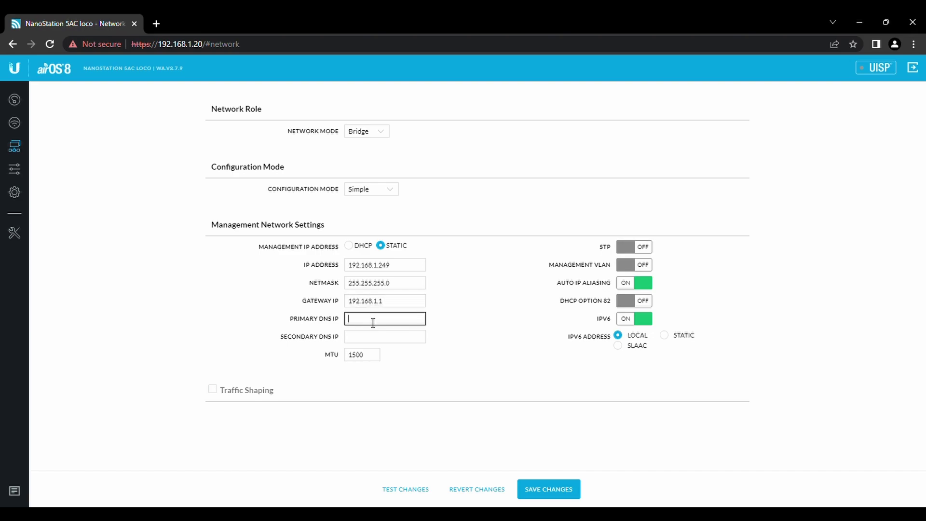
pyautogui.write('8.8.8.8')
pyautogui.click(22, 172)
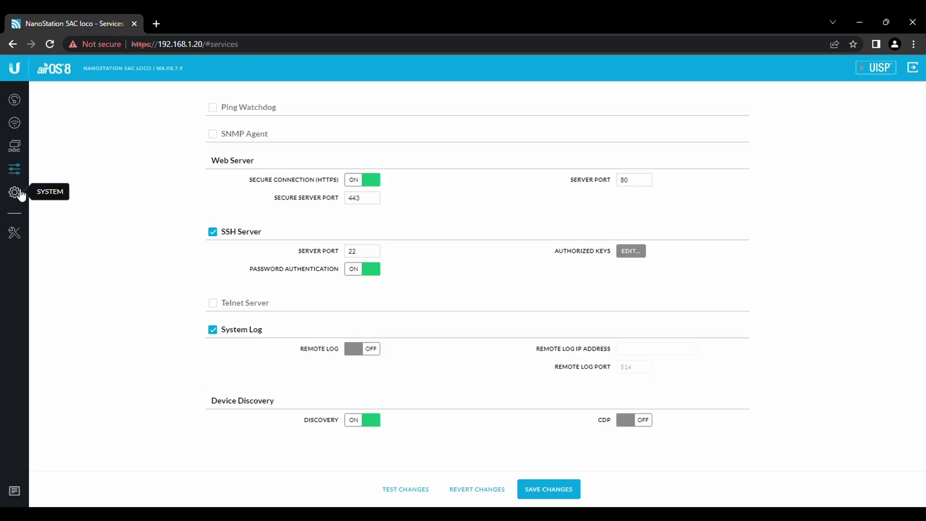
# Rename the device to 'AP' on the System page and save all changes.
pyautogui.click(16, 192)
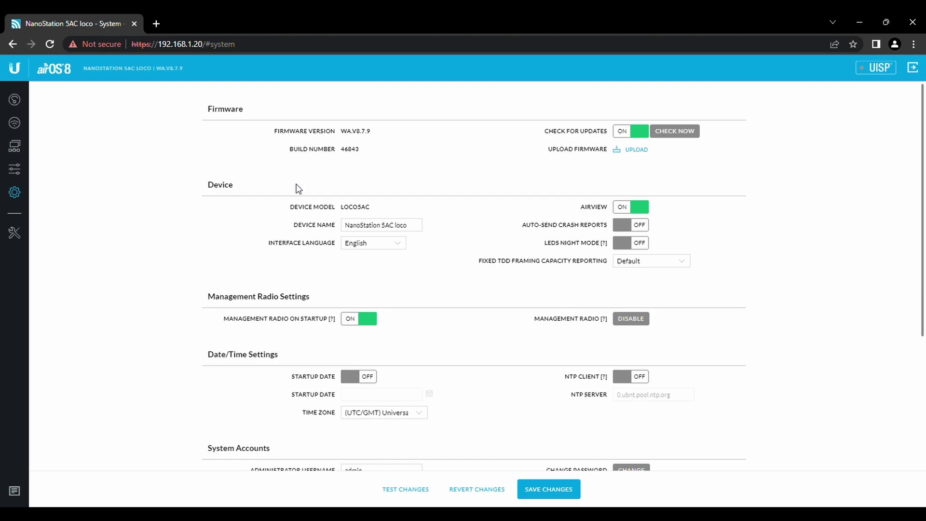
pyautogui.moveTo(418, 225); pyautogui.dragTo(238, 223)
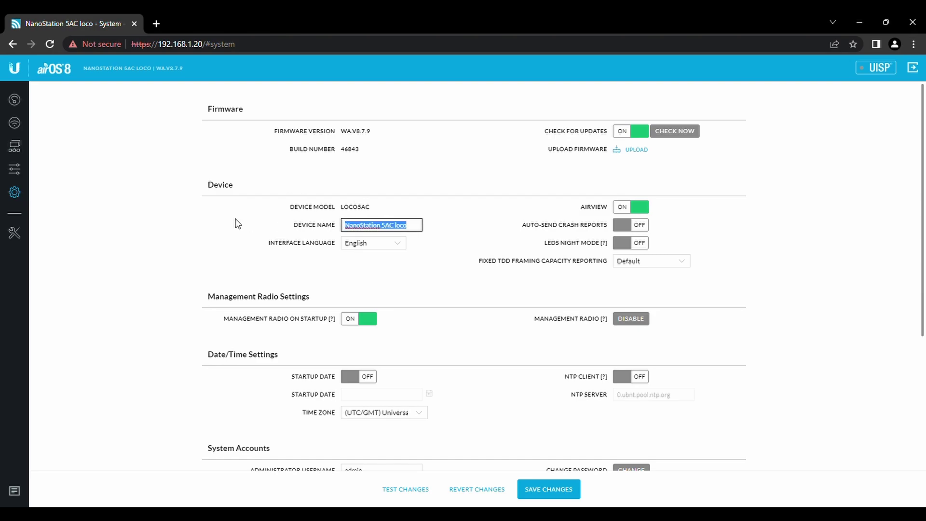
pyautogui.press('BackSpace')
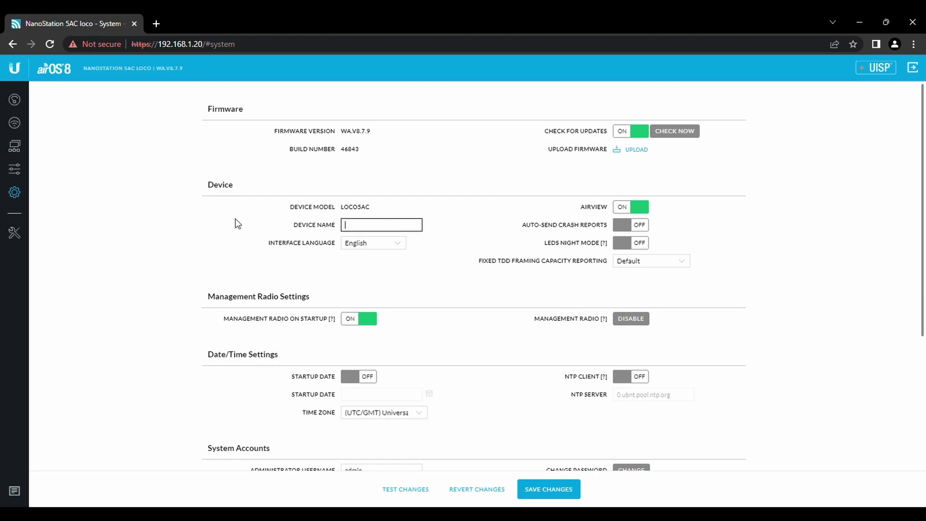
pyautogui.write('AP')
pyautogui.click(553, 493)
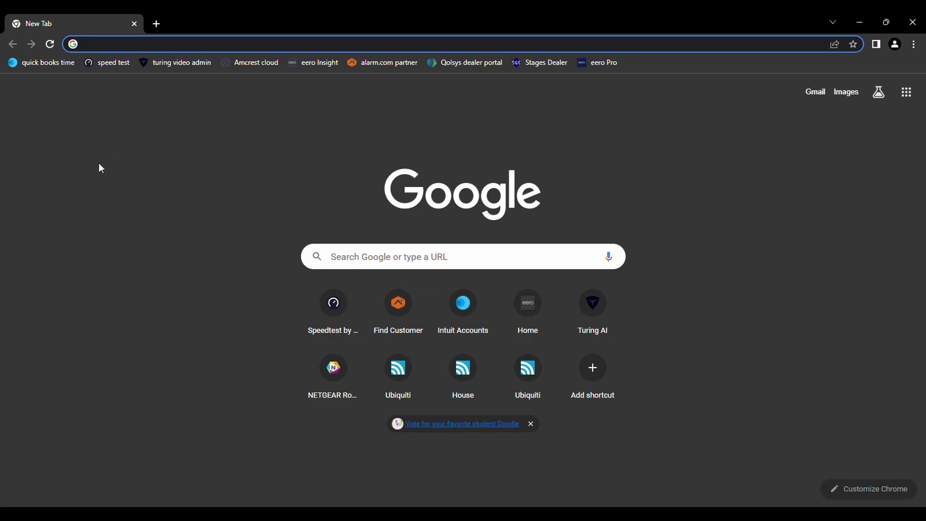
# Load 192.168.1.249 and proceed past the certificate warning.
pyautogui.write('192.168.1')
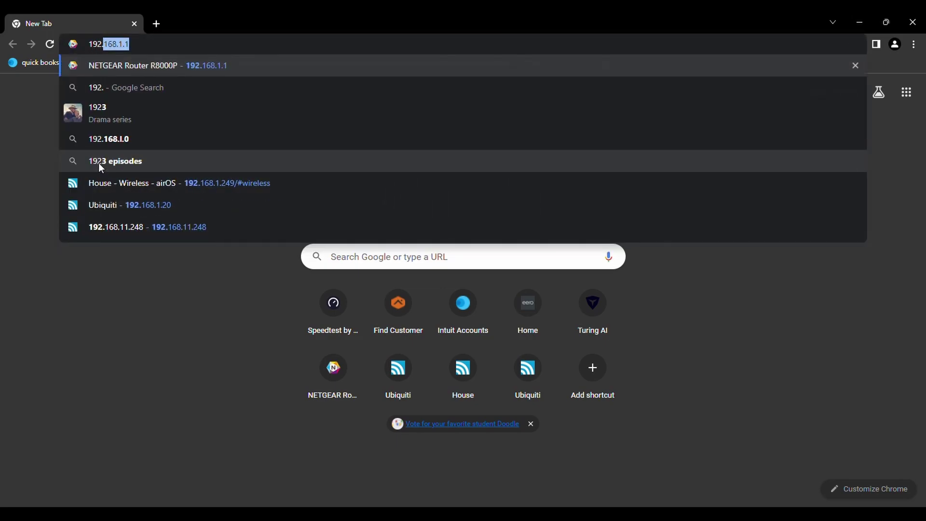
pyautogui.write('.249/#wireless')
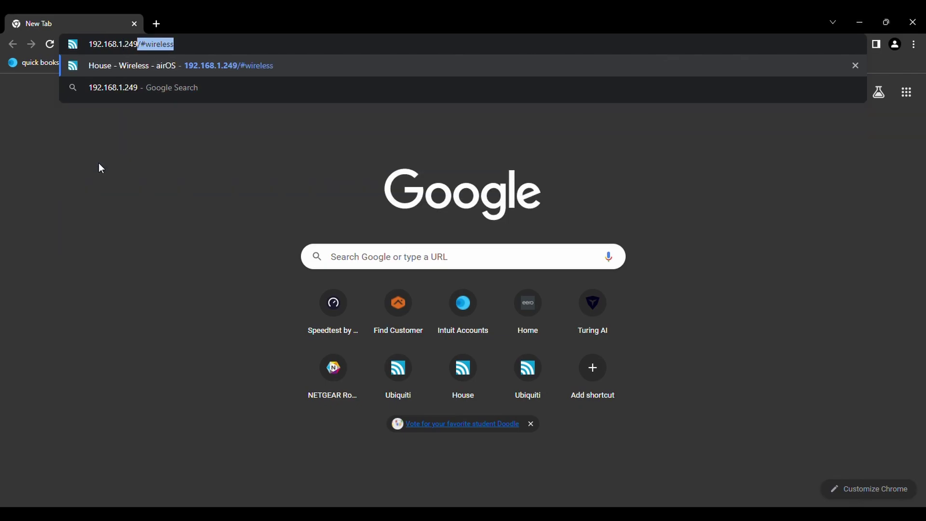
pyautogui.press('Return')
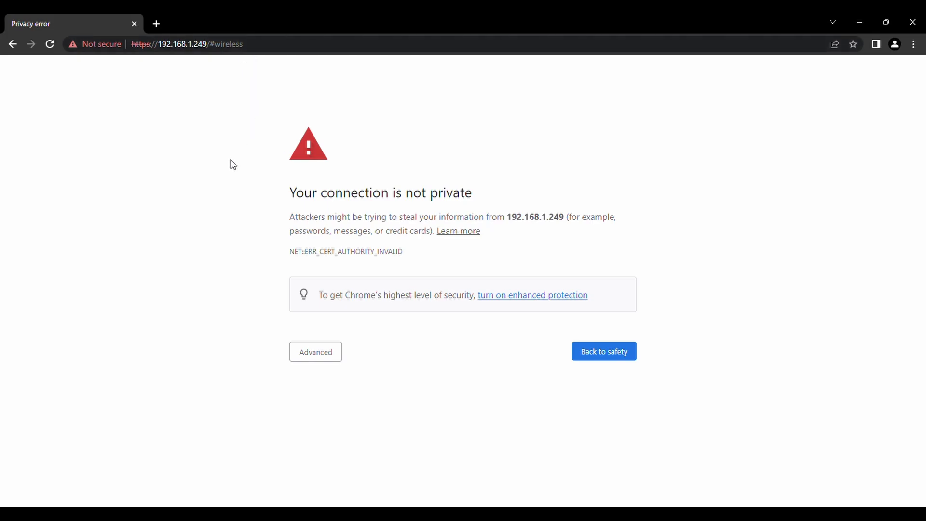
pyautogui.click(310, 352)
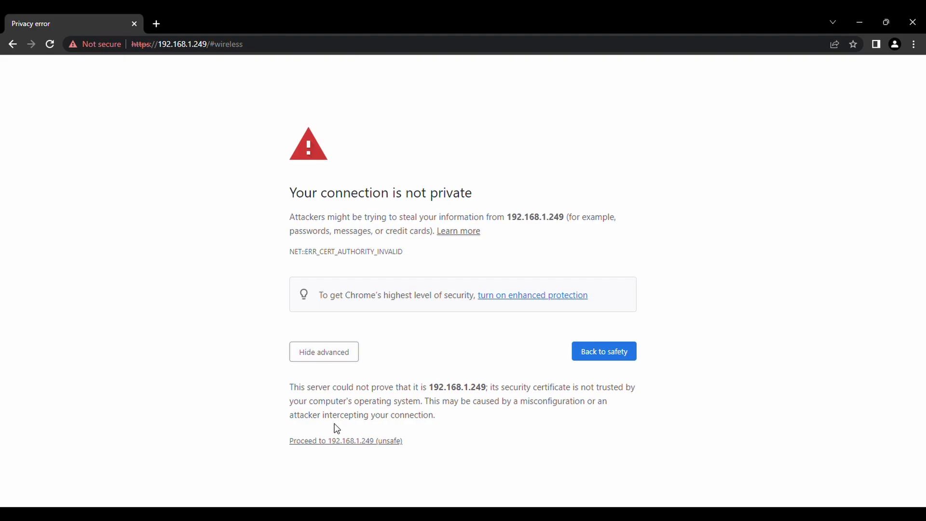
pyautogui.click(349, 441)
# Remove the wireless page suffix from the address, reload, and bypass the warning again.
pyautogui.click(266, 45)
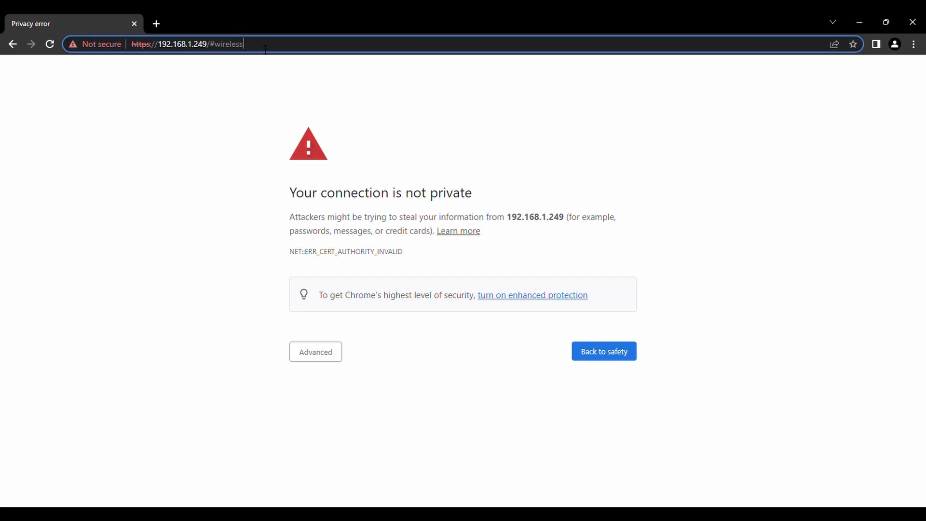
pyautogui.press('BackSpace')
pyautogui.press('BackSpace')
pyautogui.press('BackSpace')
pyautogui.press('BackSpace')
pyautogui.press('BackSpace')
pyautogui.press('BackSpace')
pyautogui.press('BackSpace')
pyautogui.press('BackSpace')
pyautogui.press('BackSpace')
pyautogui.press('BackSpace')
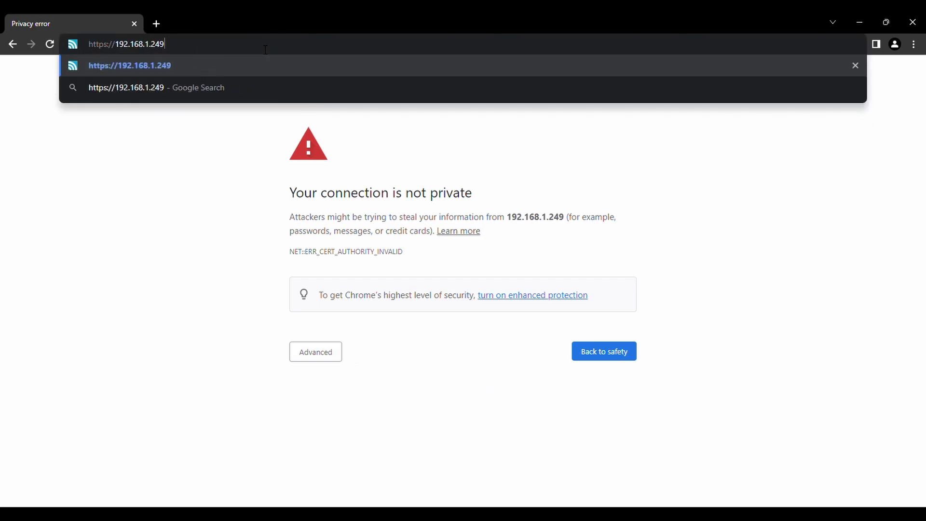
pyautogui.press('Return')
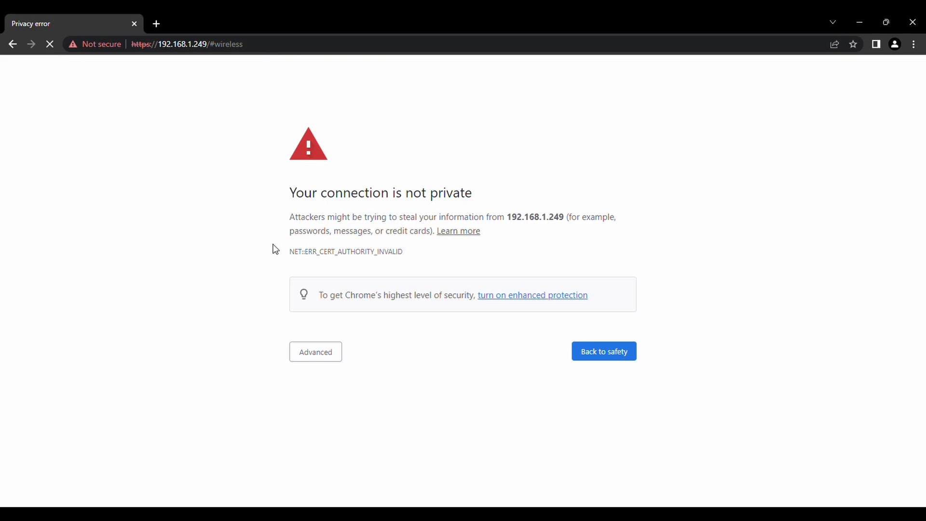
pyautogui.click(307, 352)
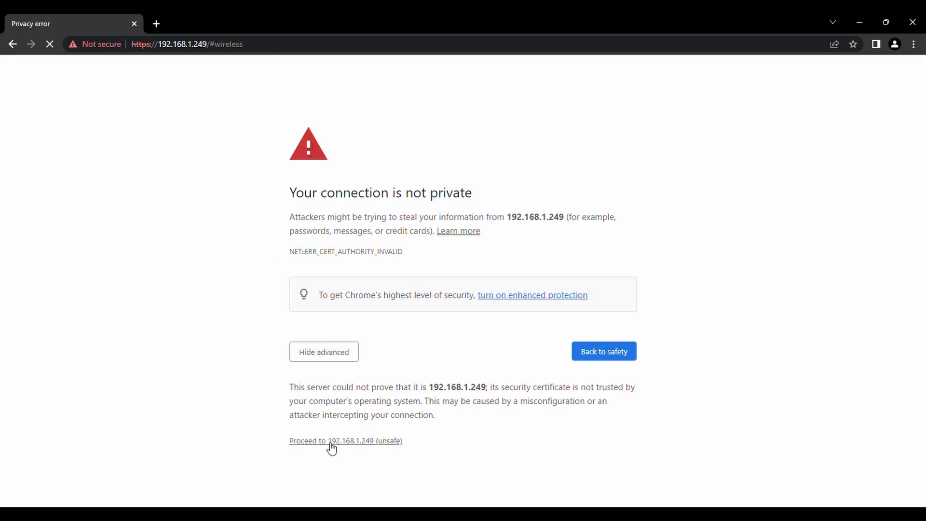
pyautogui.click(314, 359)
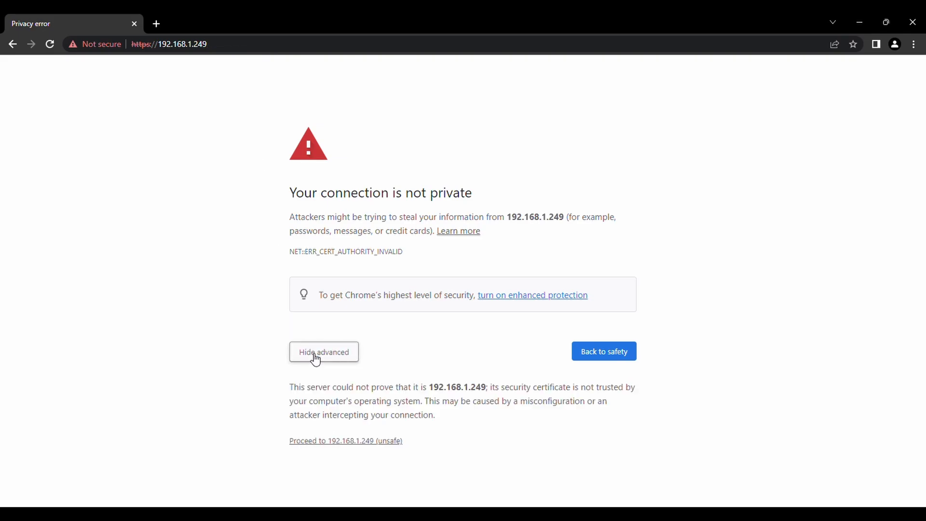
pyautogui.click(330, 441)
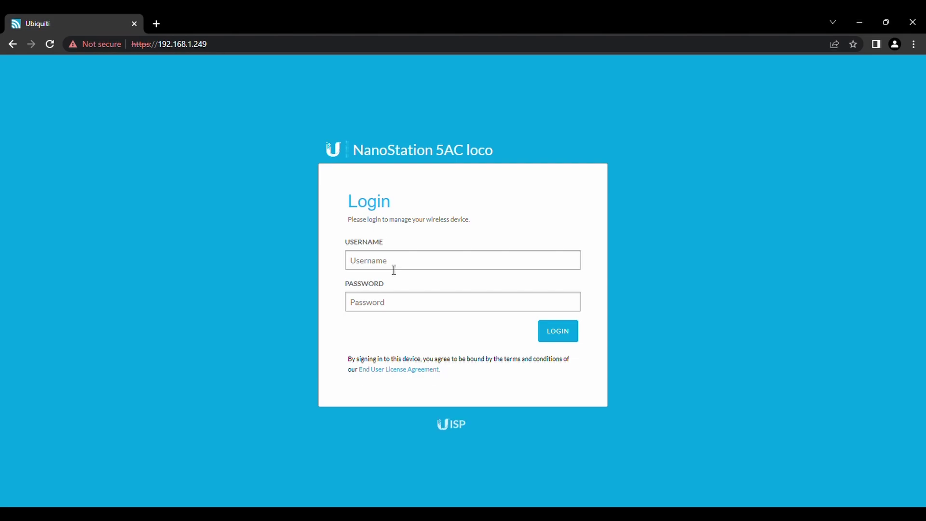
# Log in to the AP radio at 192.168.1.249 with the admin username and password.
pyautogui.write('admin')
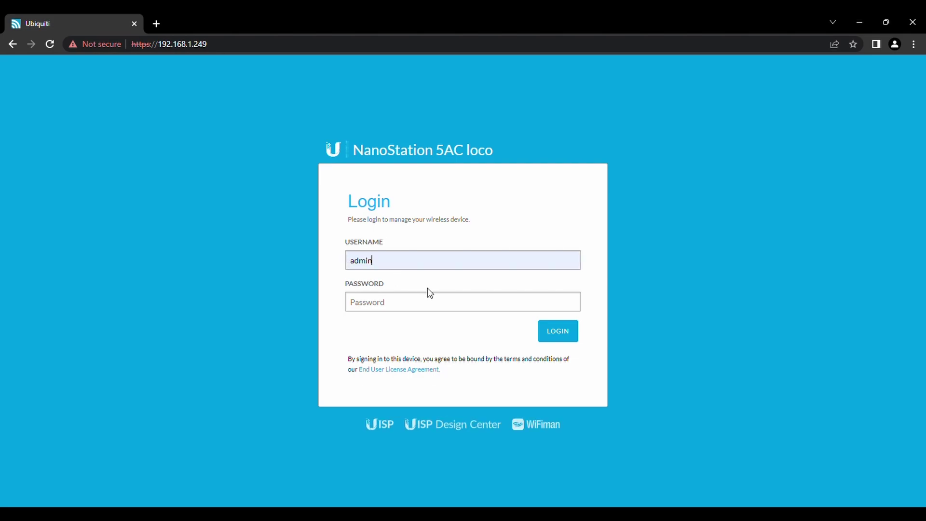
pyautogui.click(396, 302)
pyautogui.write('**********')
pyautogui.click(572, 341)
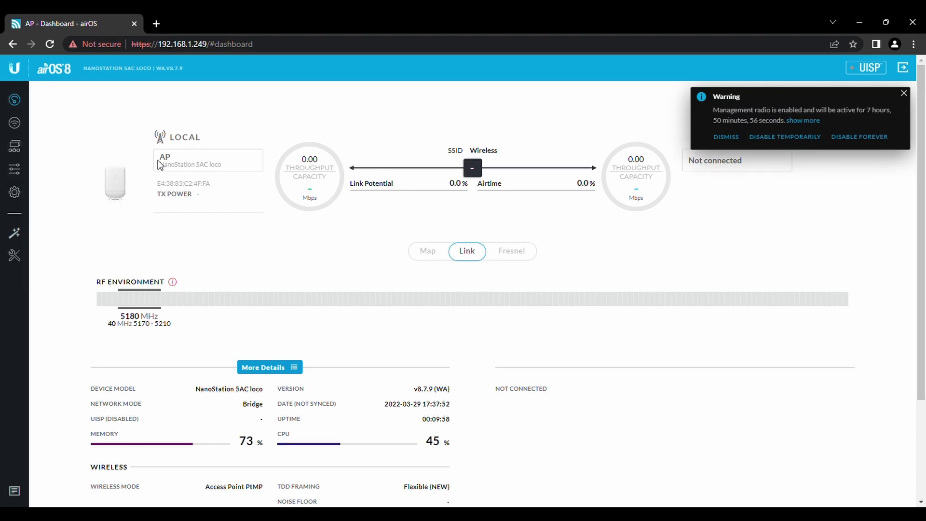
# Review the AP's management IP, netmask, gateway and DNS fields without changing them.
pyautogui.click(15, 146)
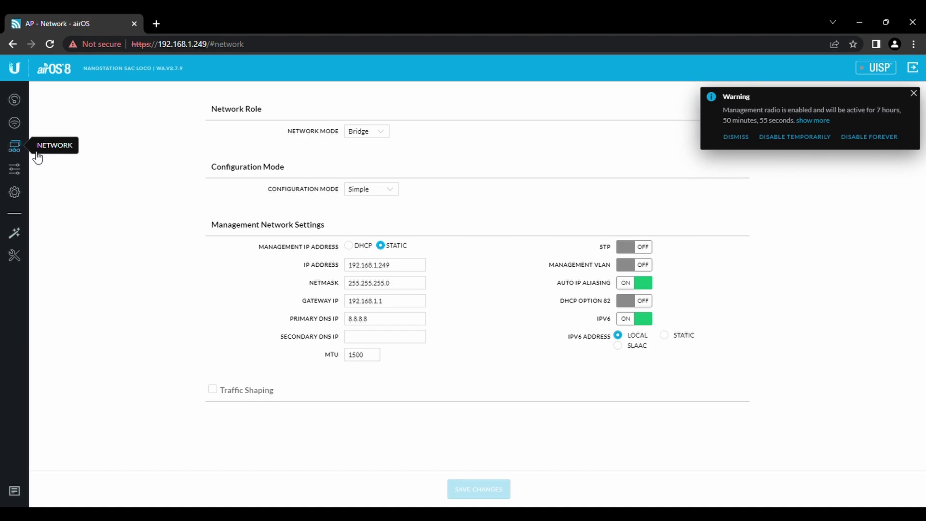
pyautogui.click(389, 266)
pyautogui.click(401, 284)
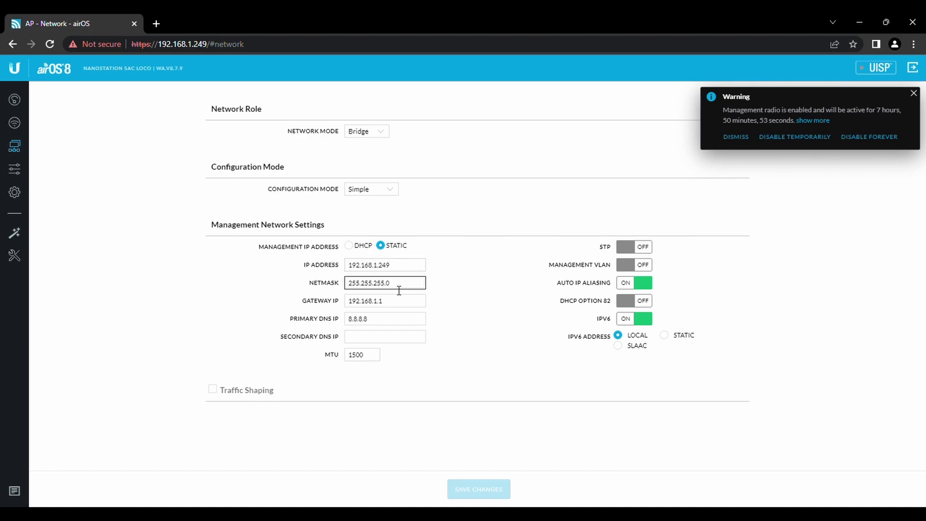
pyautogui.click(396, 301)
pyautogui.click(395, 319)
pyautogui.click(420, 337)
pyautogui.click(457, 334)
# Reveal the AP's wireless preshared key, then go back to the AP dashboard.
pyautogui.click(16, 125)
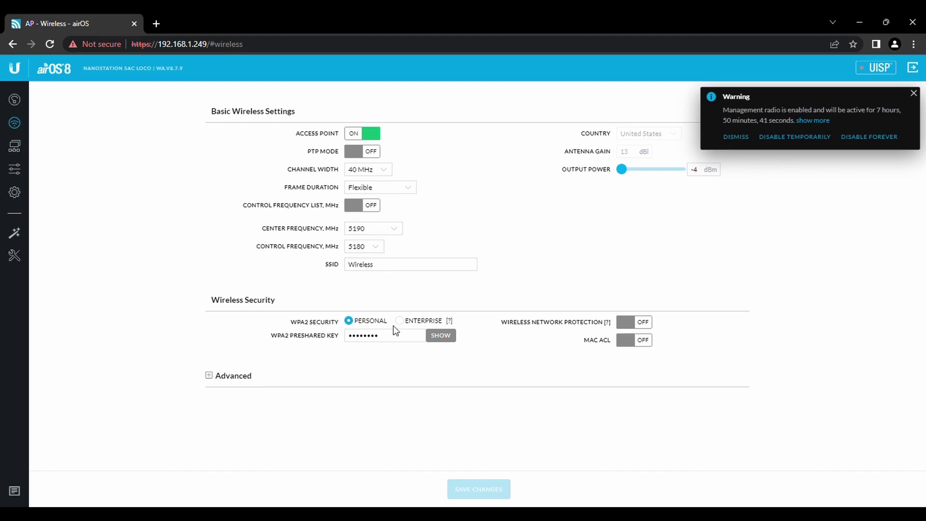
pyautogui.click(441, 336)
pyautogui.click(15, 99)
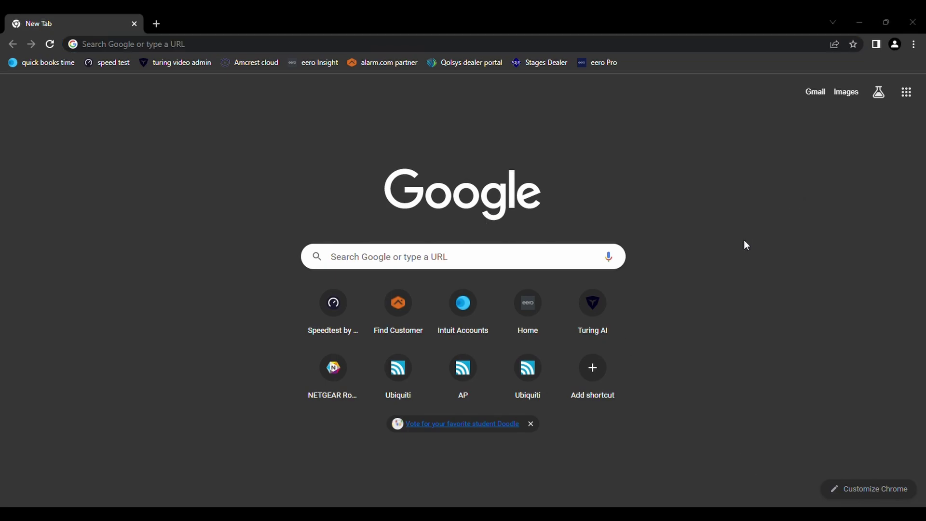
# Load the second radio at 192.168.1.20, proceeding past Chrome's privacy warning.
pyautogui.click(579, 152)
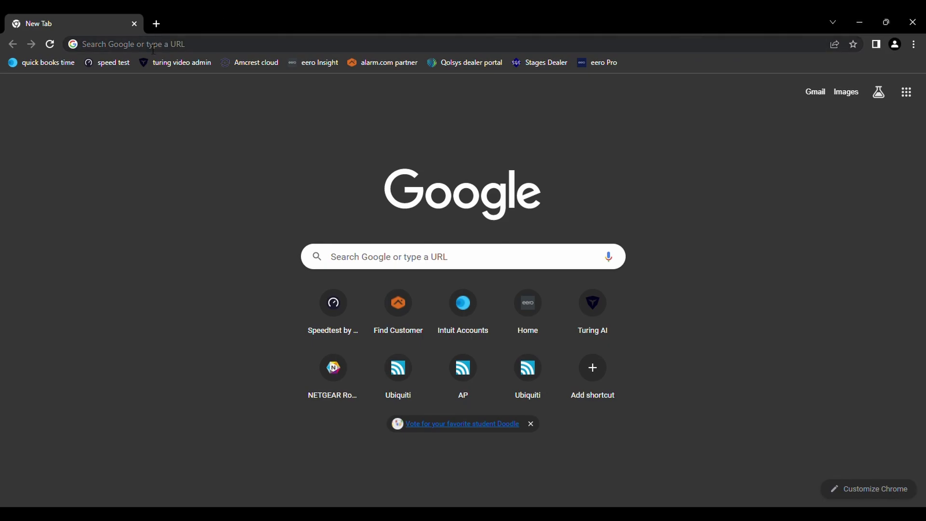
pyautogui.click(135, 50)
pyautogui.write('192.168')
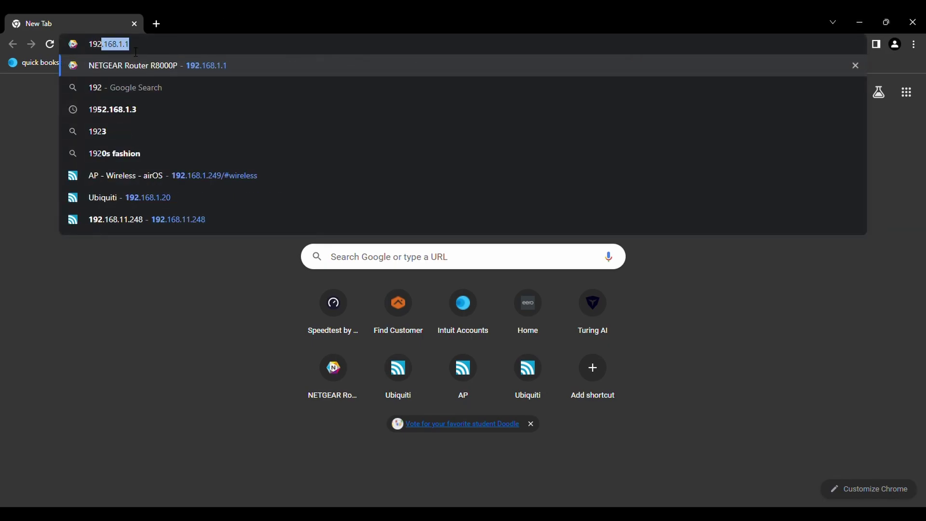
pyautogui.write('.1.20')
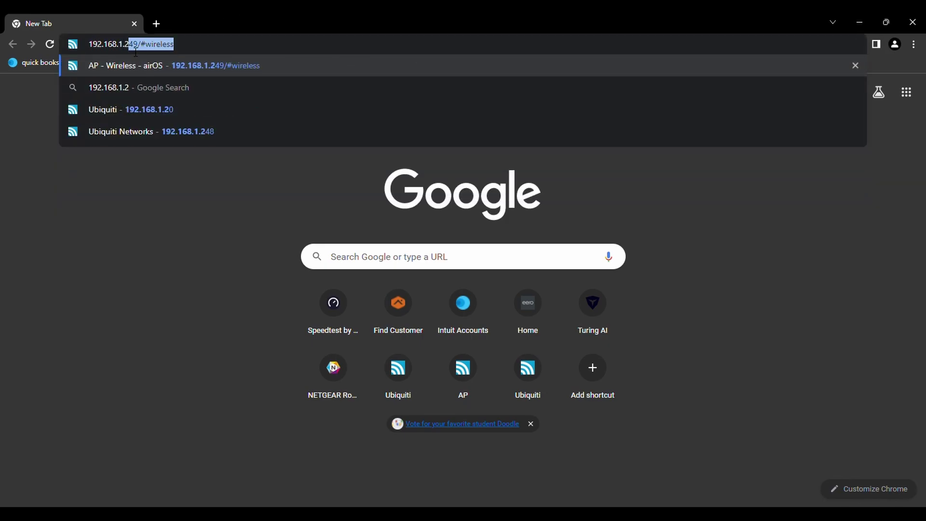
pyautogui.press('Return')
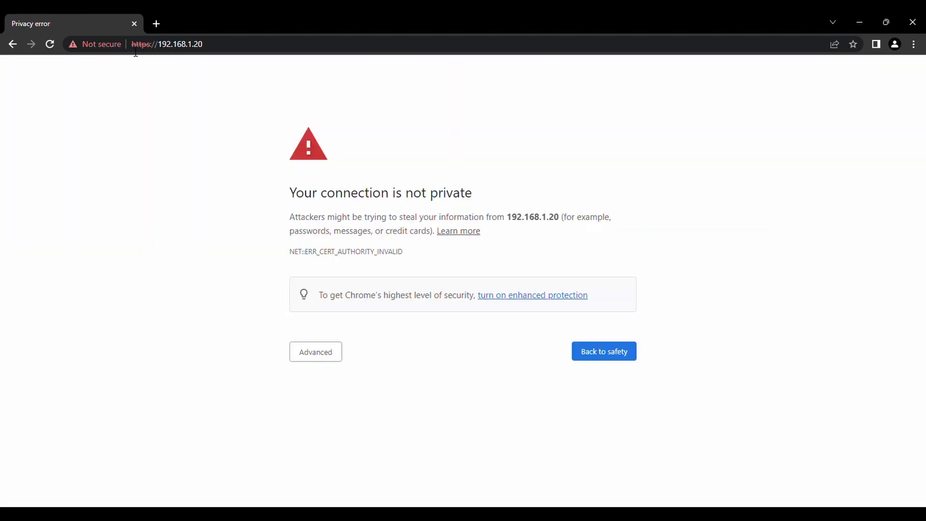
pyautogui.click(321, 352)
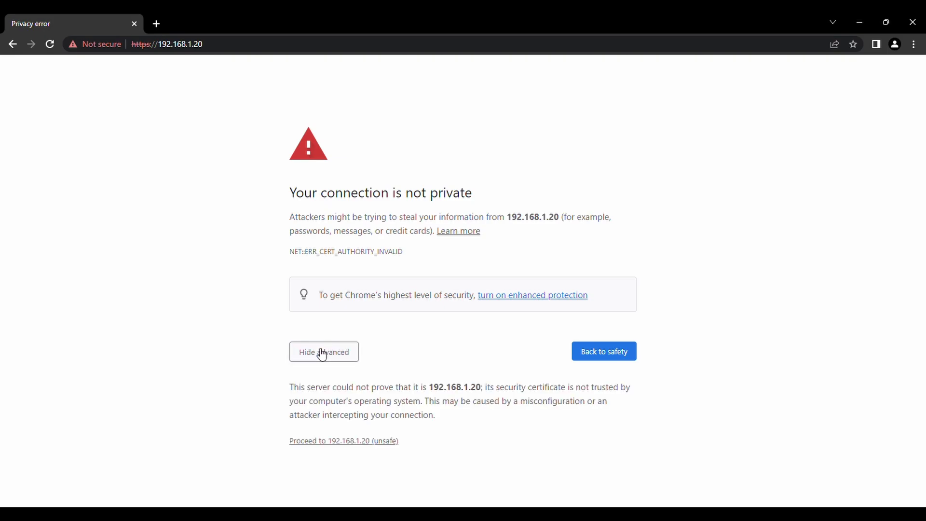
pyautogui.click(323, 449)
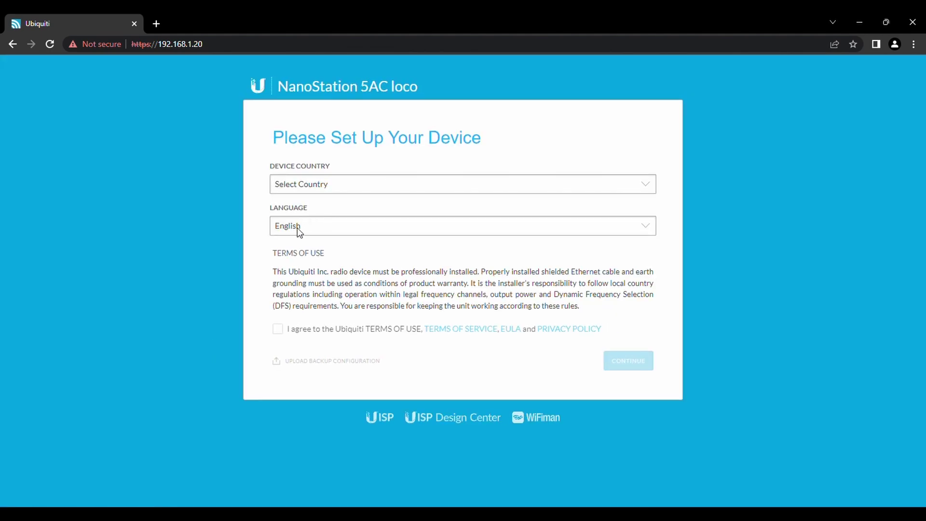
# Accept the terms of use and create the login with username admin and a password.
pyautogui.click(285, 332)
pyautogui.click(627, 366)
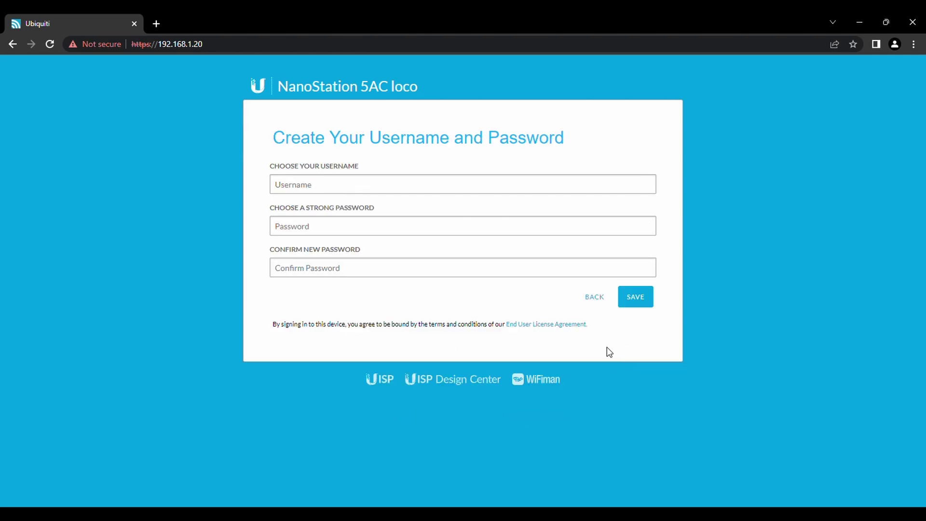
pyautogui.write('admin')
pyautogui.click(351, 229)
pyautogui.write('*******')
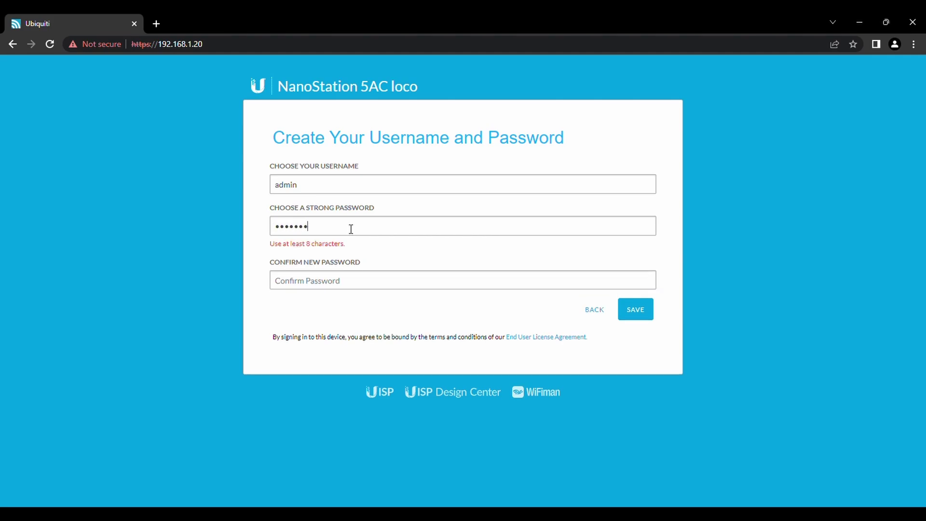
pyautogui.write('***')
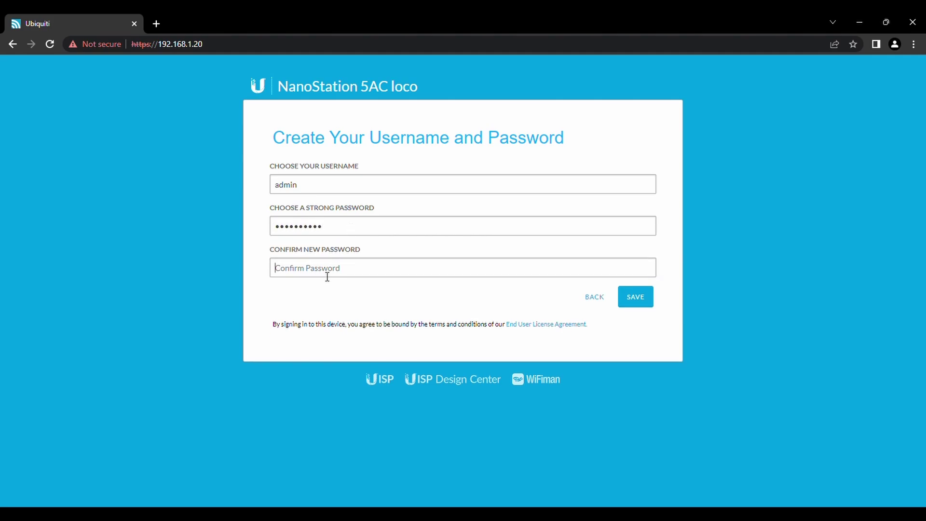
pyautogui.write('******')
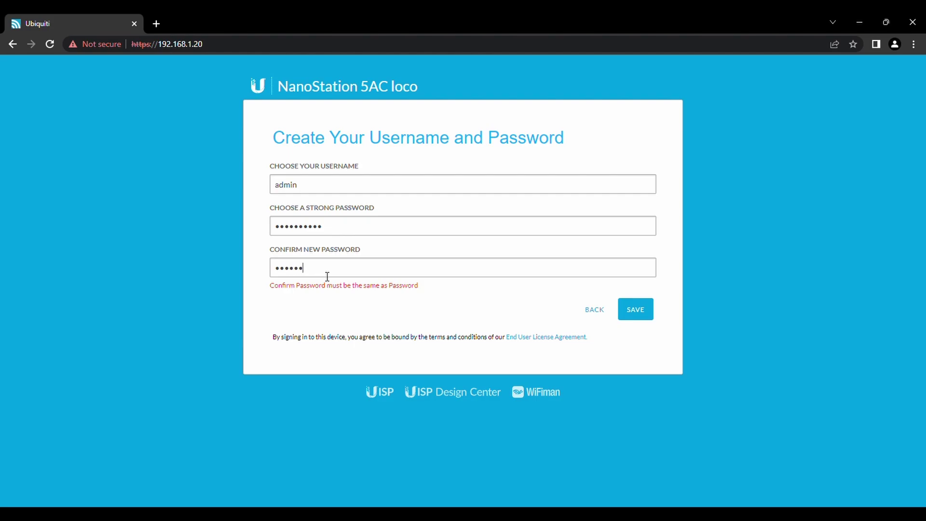
pyautogui.write('****')
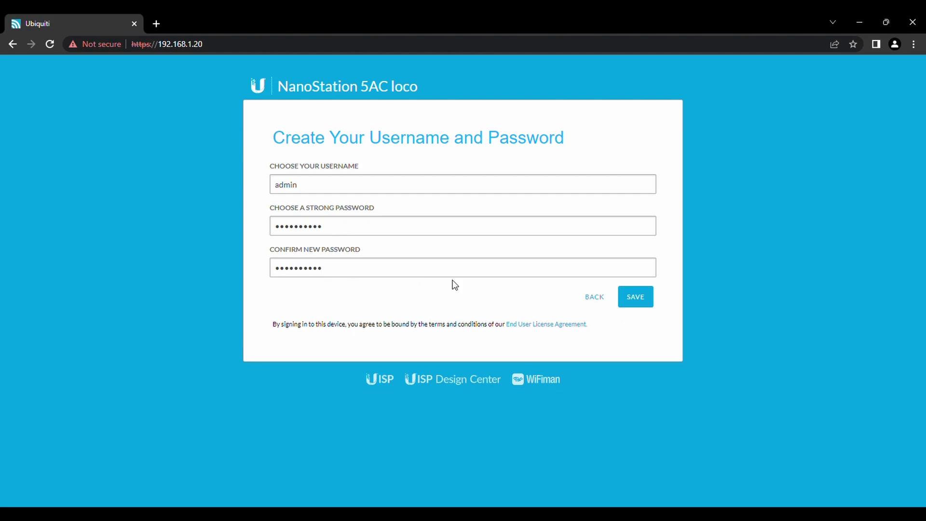
pyautogui.click(628, 299)
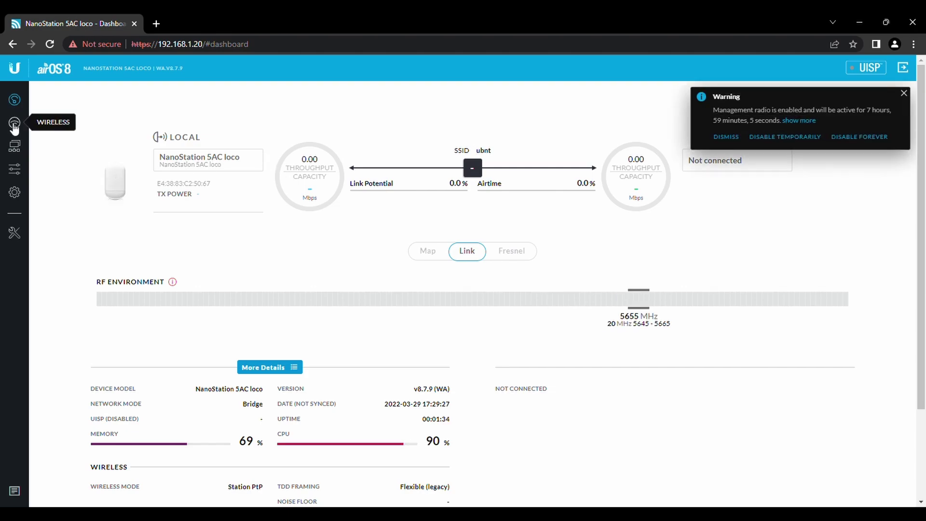
# Dismiss the management radio warning and turn PTP mode off in the station's wireless settings.
pyautogui.click(904, 95)
pyautogui.click(24, 125)
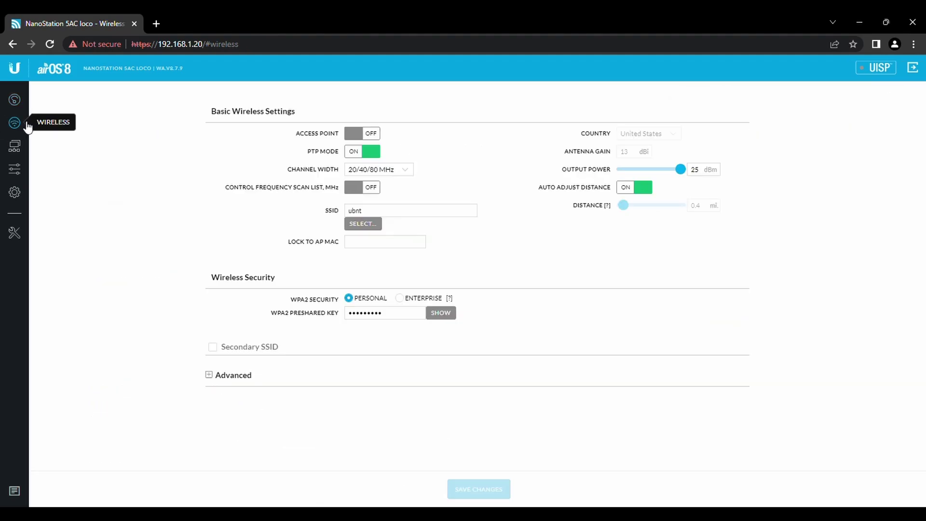
pyautogui.click(367, 155)
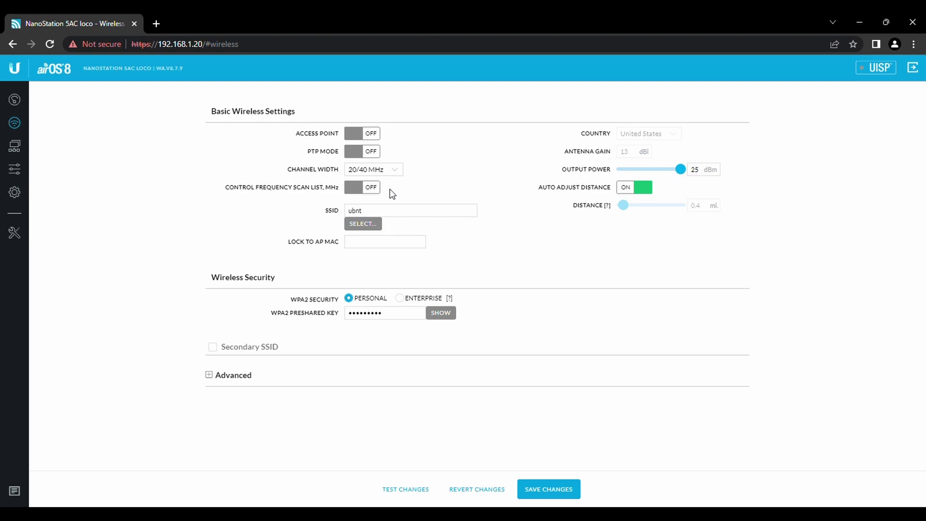
# Scan for access points and set the station's SSID to the AP broadcasting 'Wireless'.
pyautogui.click(372, 225)
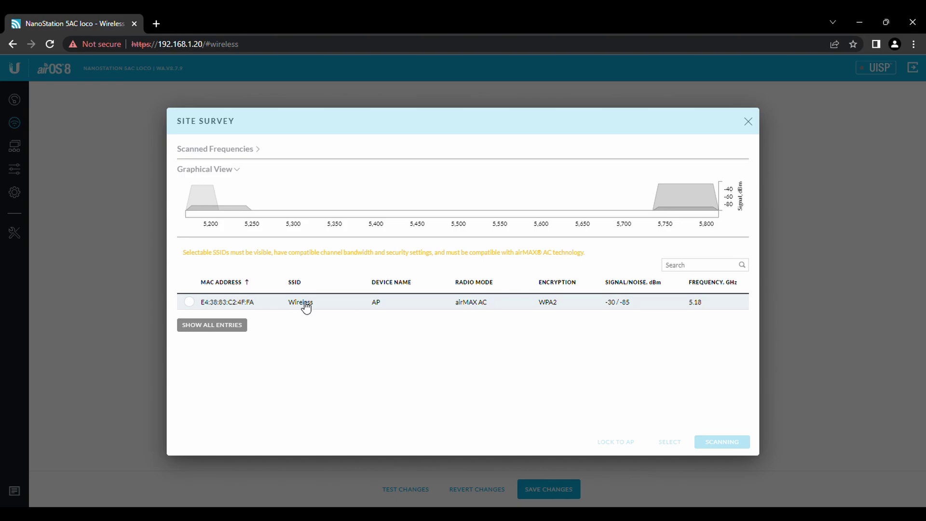
pyautogui.click(189, 302)
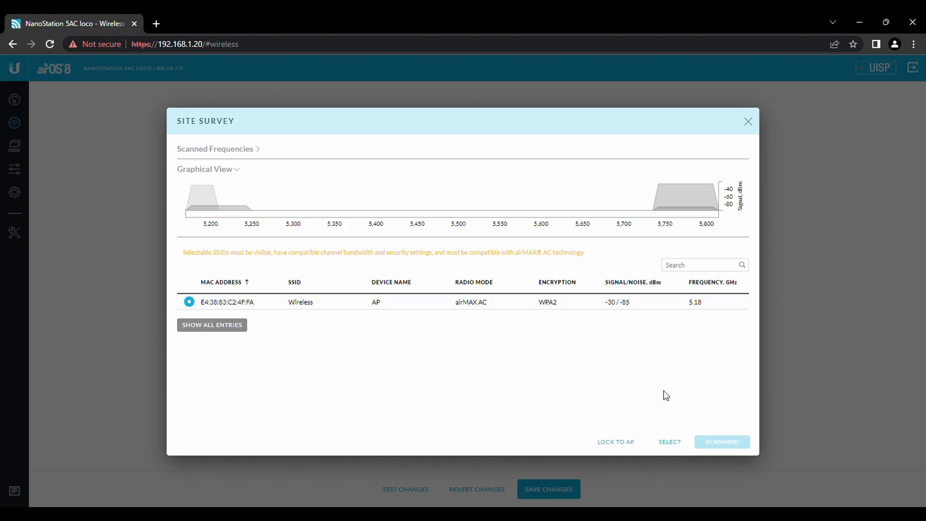
pyautogui.click(670, 442)
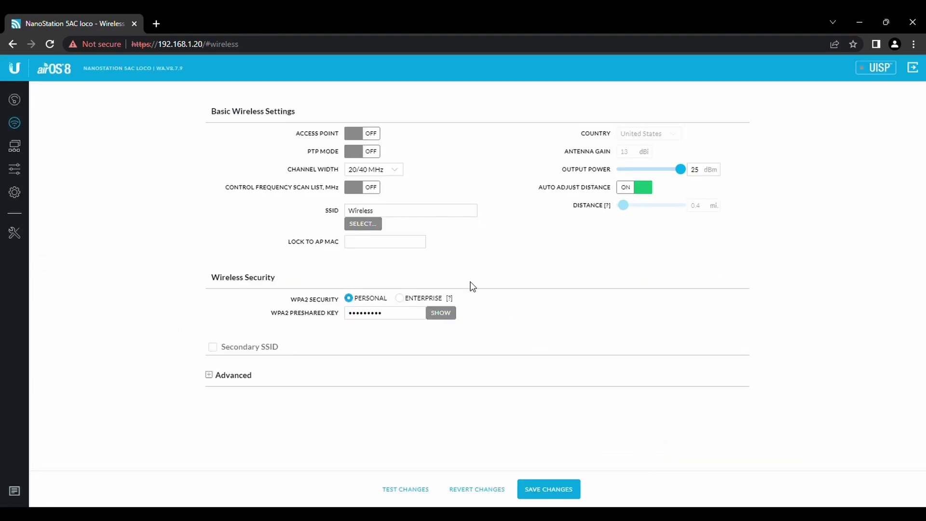
pyautogui.click(388, 215)
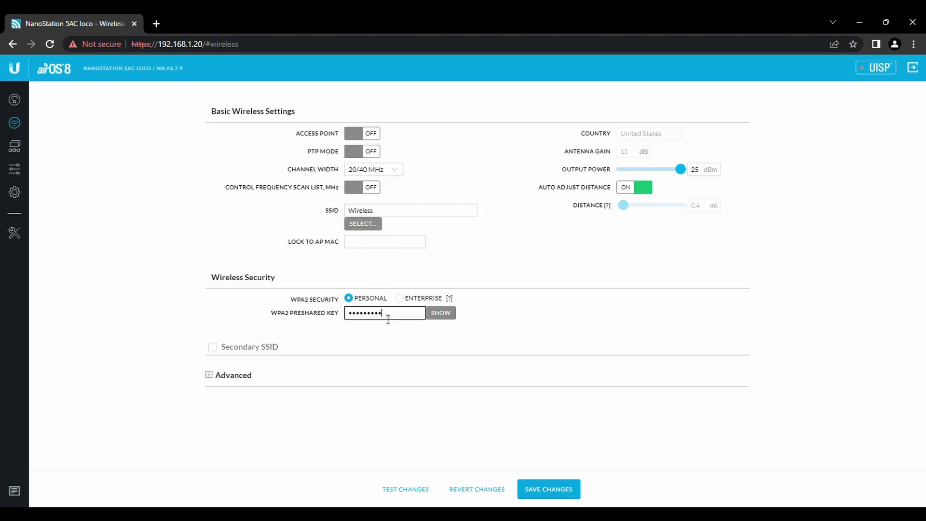
# Replace the WPA2 preshared key with the new key and show it in plain text.
pyautogui.moveTo(388, 320); pyautogui.dragTo(275, 319)
pyautogui.press('BackSpace')
pyautogui.write('••••••••')
pyautogui.click(455, 315)
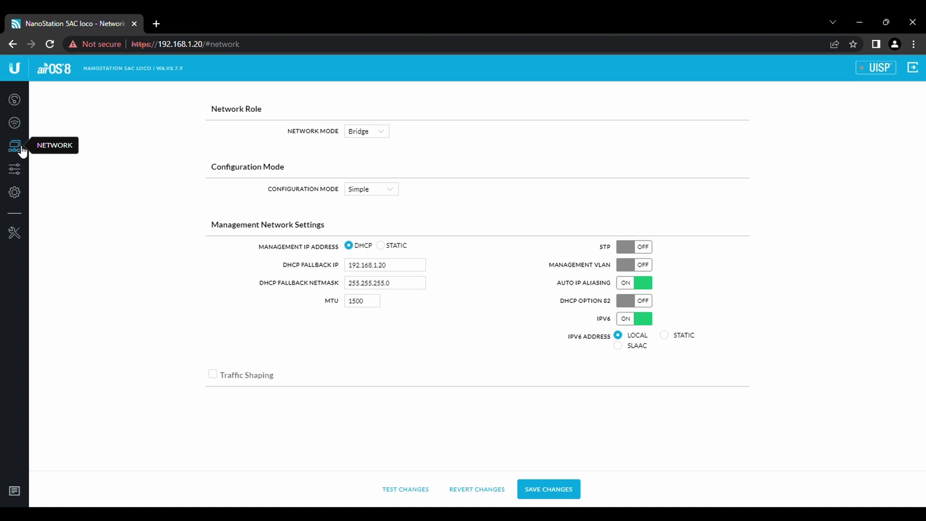
# Set static management IP 192.168.1.248, netmask 255.255.255.0, gateway 192.168.1.1, DNS 8.8.8.8.
pyautogui.click(389, 246)
pyautogui.click(415, 288)
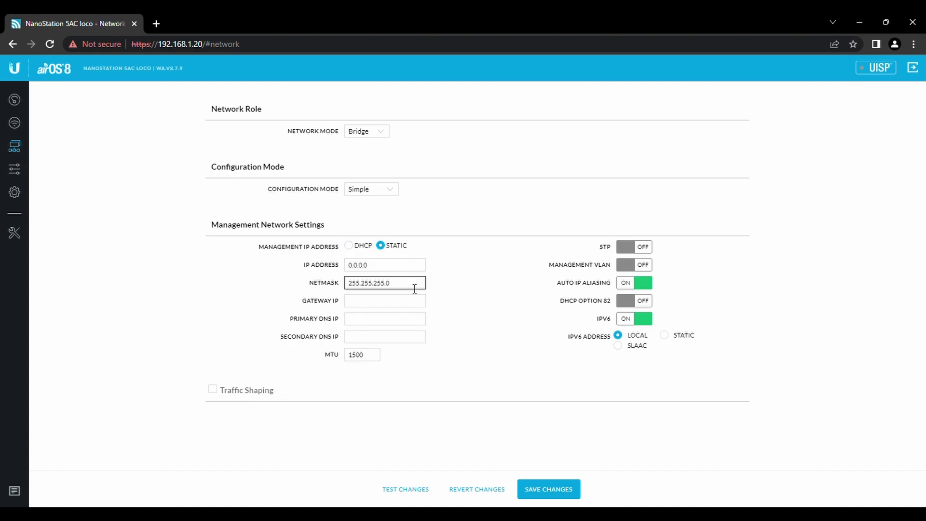
pyautogui.click(400, 269)
pyautogui.hotkey('ctrl', 'a')
pyautogui.write('19')
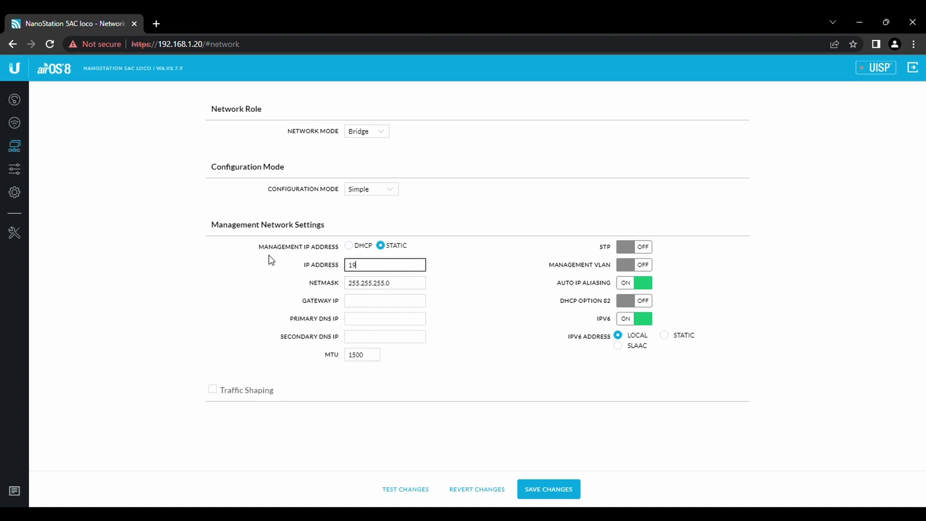
pyautogui.write('2.168.1.248')
pyautogui.click(373, 300)
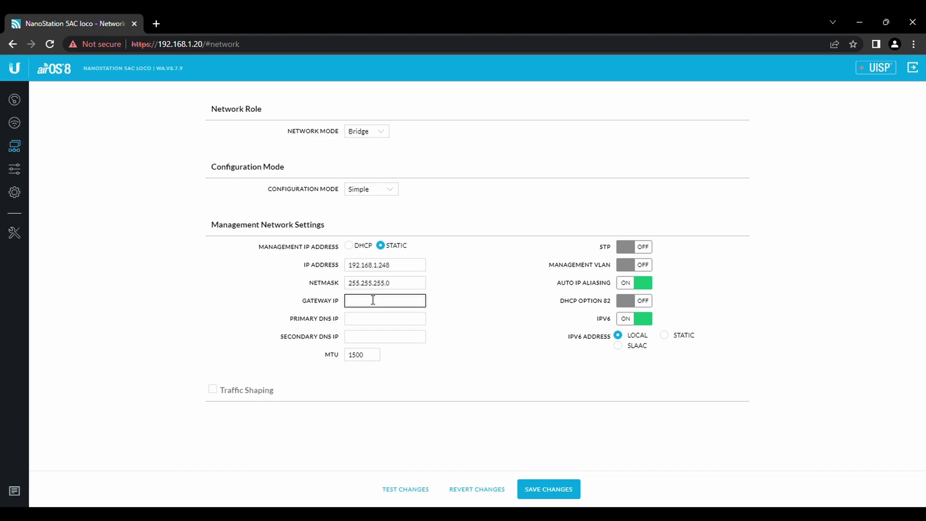
pyautogui.click(385, 321)
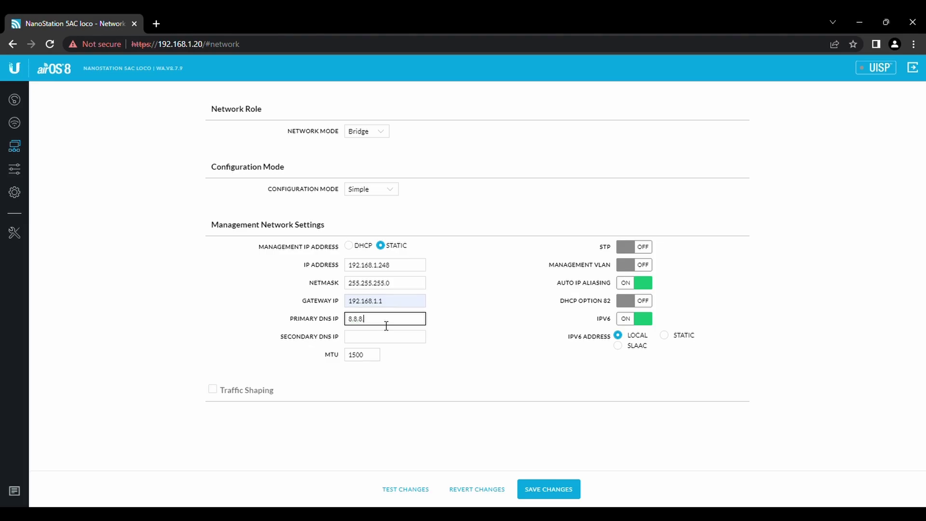
pyautogui.click(14, 168)
# Change the device name to 'Rec' in System settings and save the configuration.
pyautogui.click(14, 192)
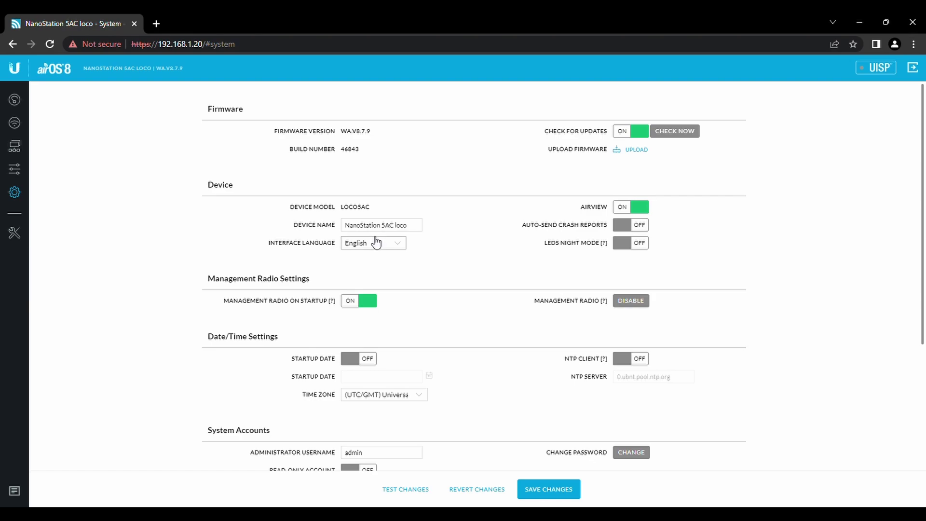
pyautogui.moveTo(420, 233); pyautogui.dragTo(236, 212)
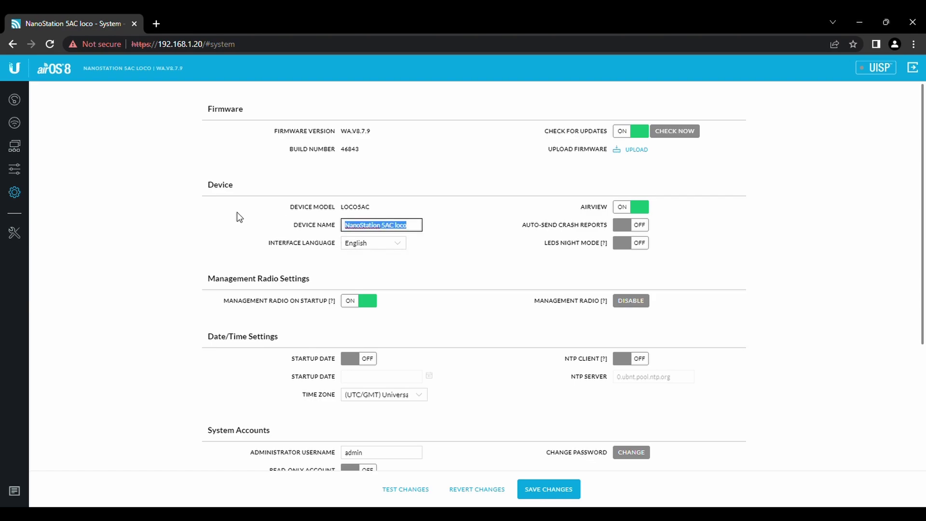
pyautogui.press('BackSpace')
pyautogui.write('Red')
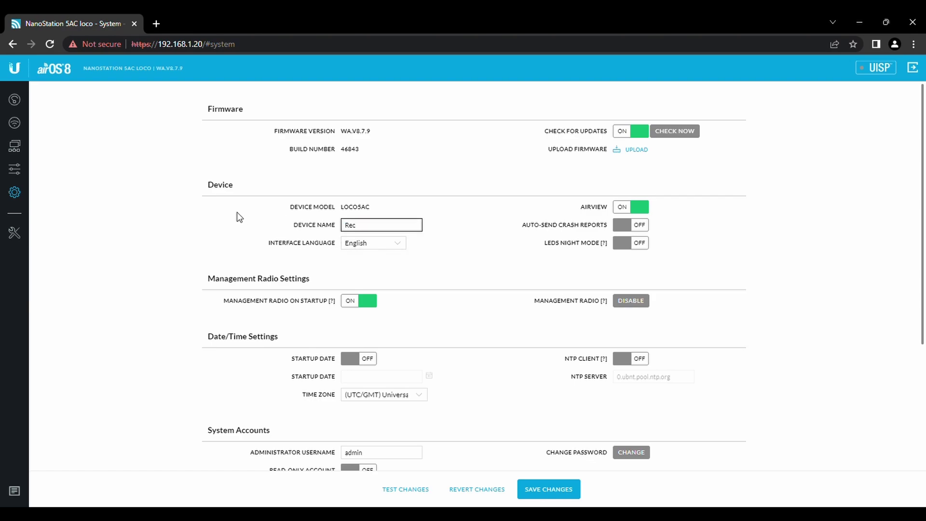
pyautogui.click(562, 489)
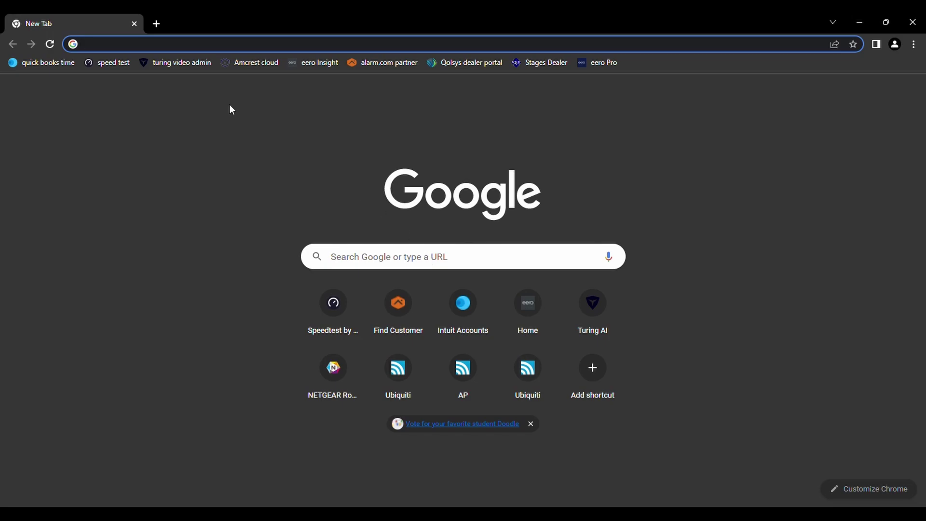
# Load the radio at 192.168.1.248, proceeding past the certificate warning.
pyautogui.write('1')
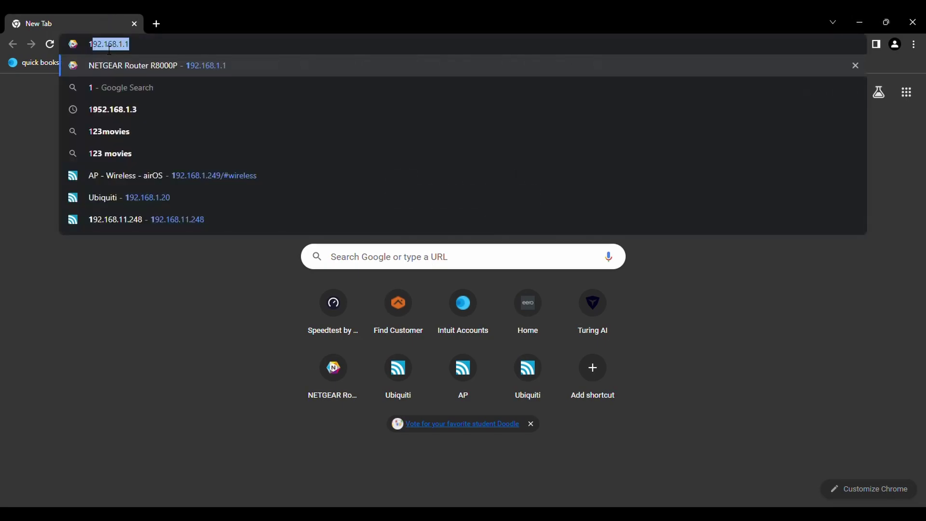
pyautogui.write('92.168.1.248')
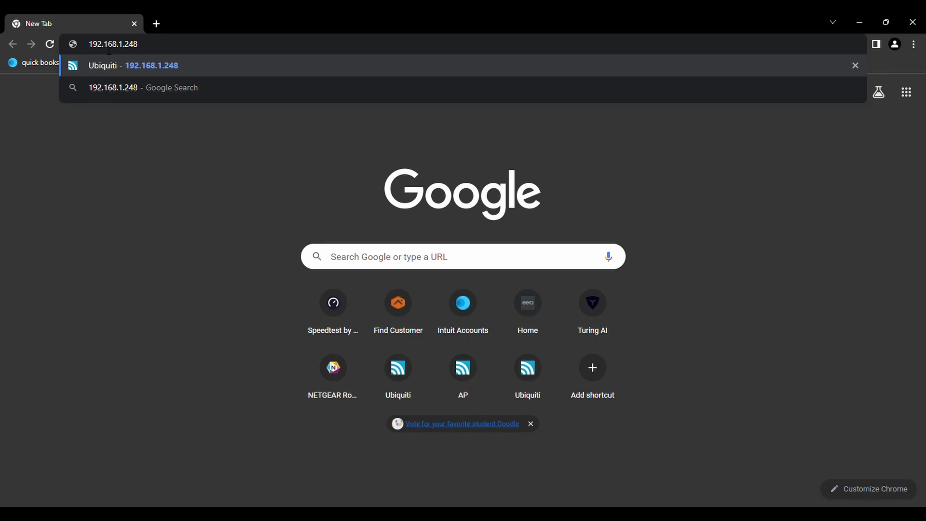
pyautogui.press('Return')
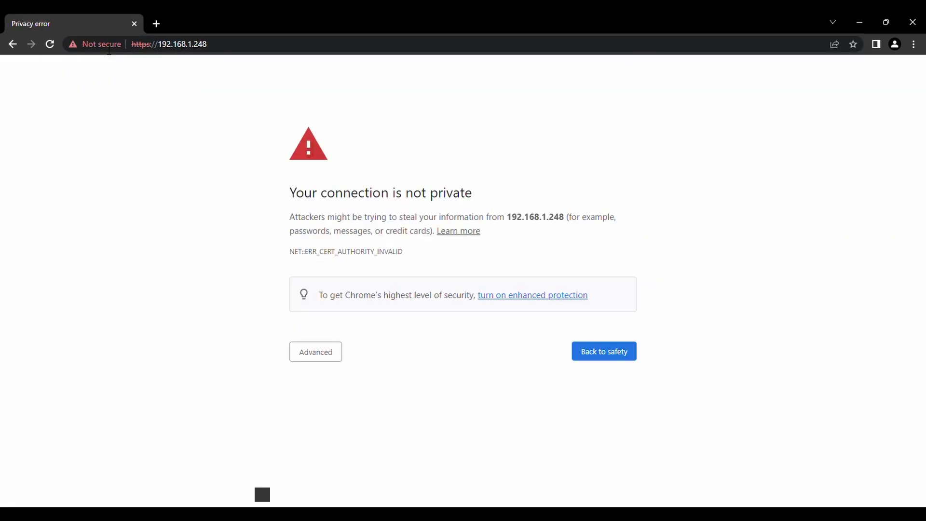
pyautogui.click(308, 357)
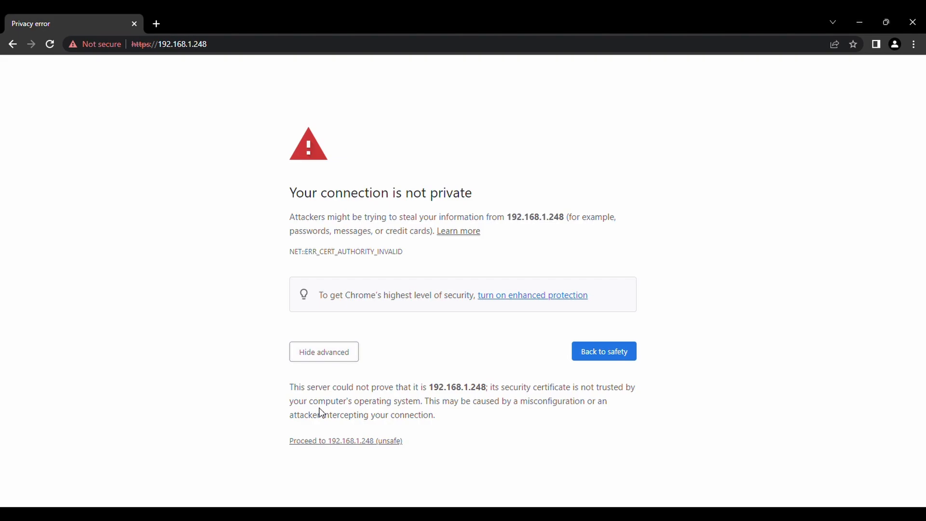
pyautogui.click(332, 441)
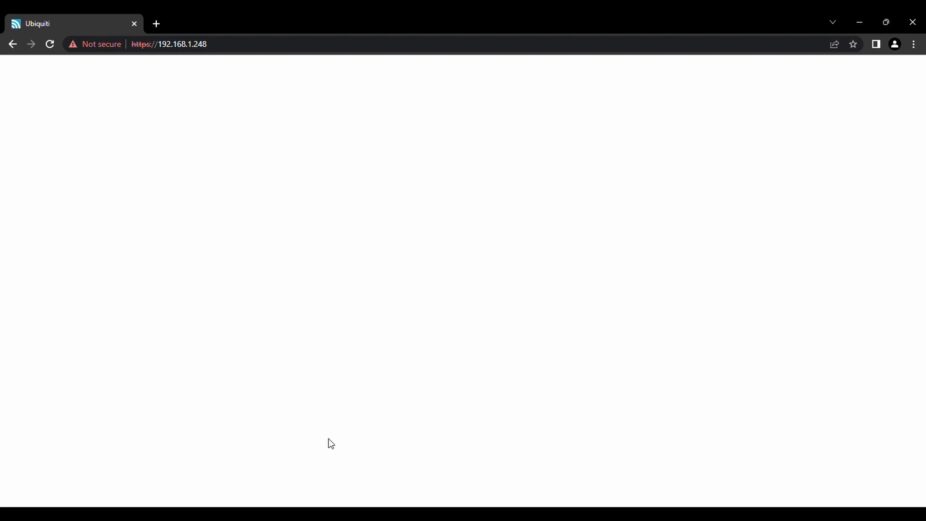
# Log in to the station with username admin and its password.
pyautogui.write('admi')
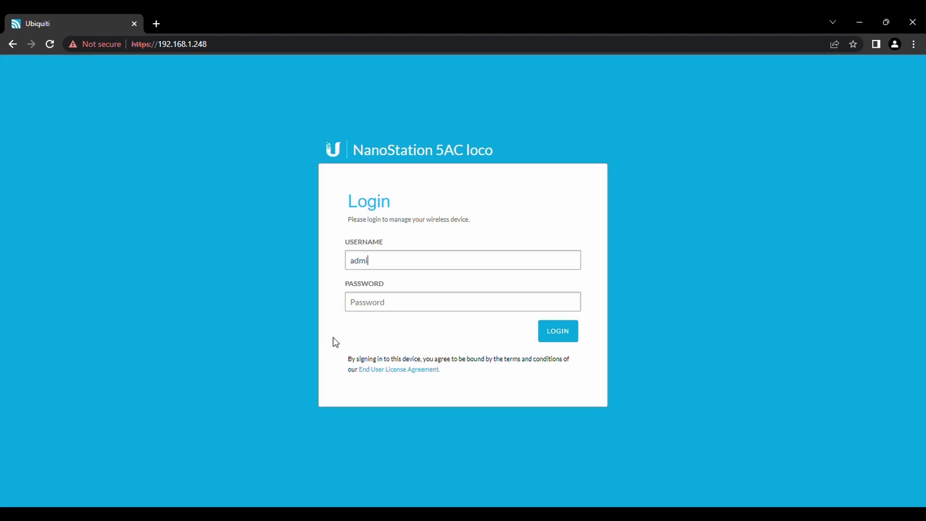
pyautogui.write('n')
pyautogui.press('Tab')
pyautogui.write('u')
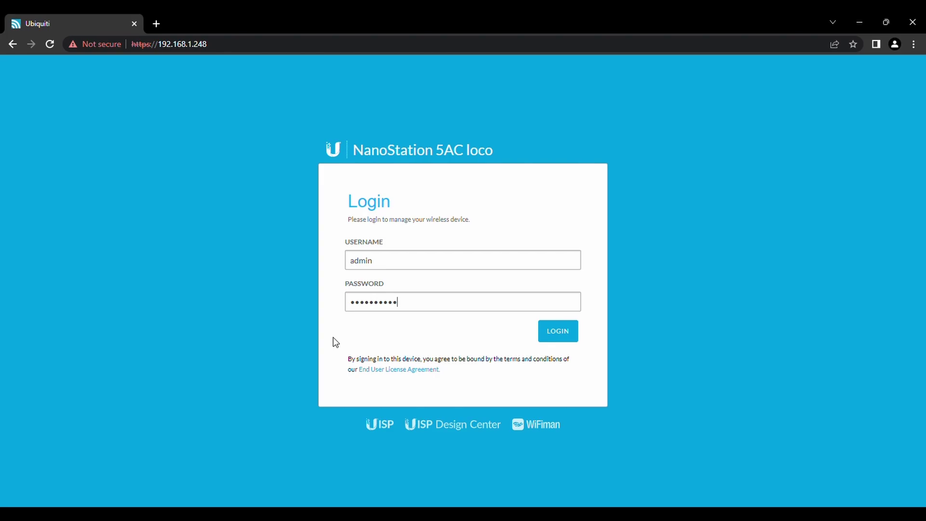
pyautogui.press('Return')
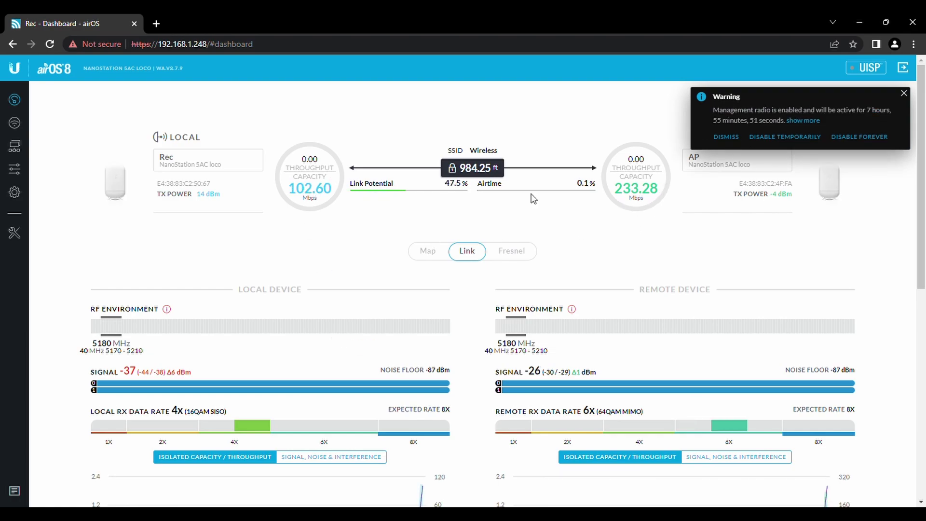
# Dismiss the warning, switch the link distance to metres and back to feet, and review link stats.
pyautogui.moveTo(201, 329)
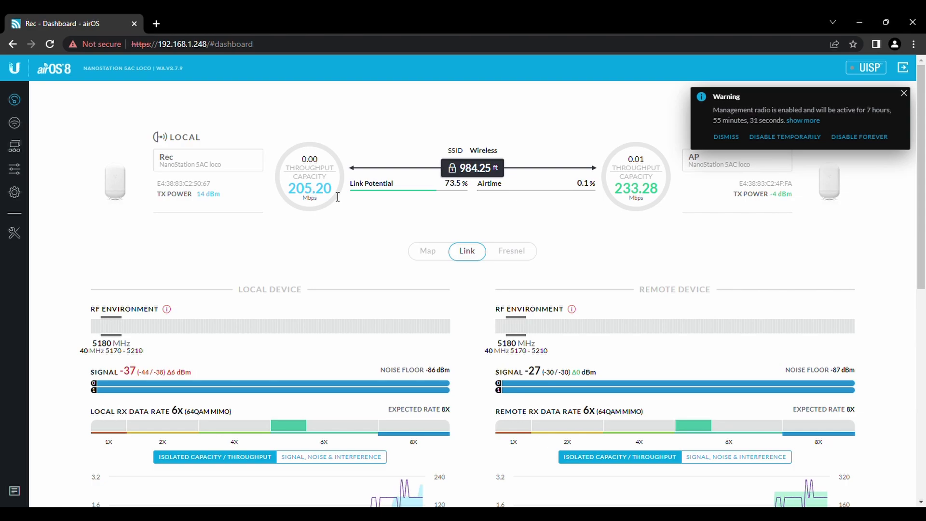
pyautogui.click(904, 94)
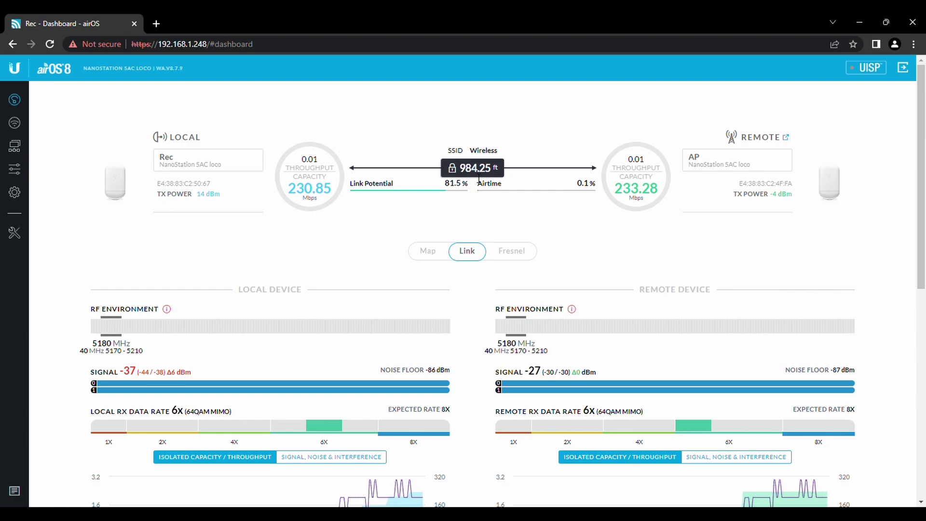
pyautogui.moveTo(450, 173)
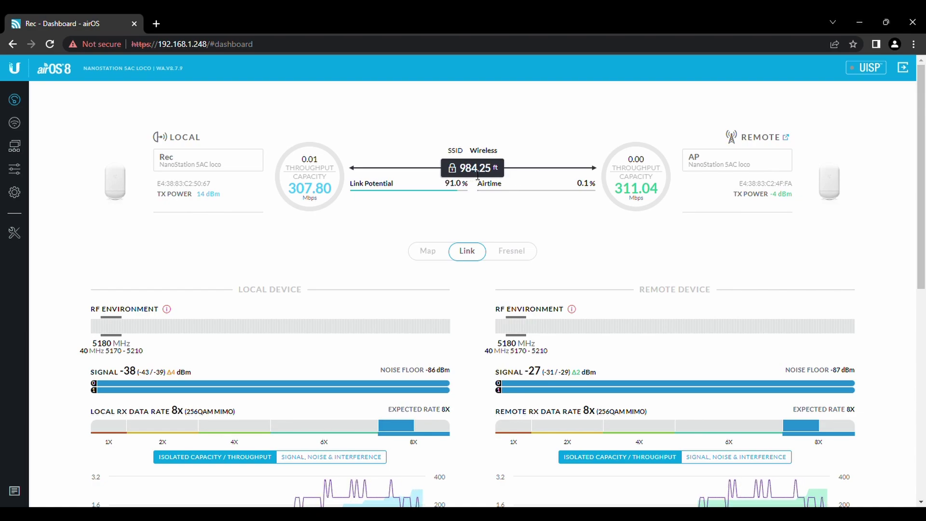
pyautogui.click(453, 171)
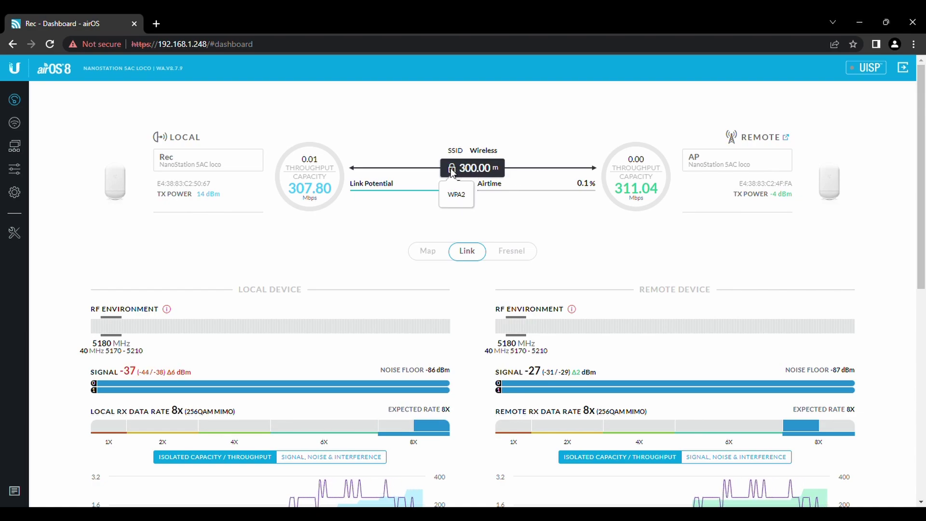
pyautogui.click(453, 172)
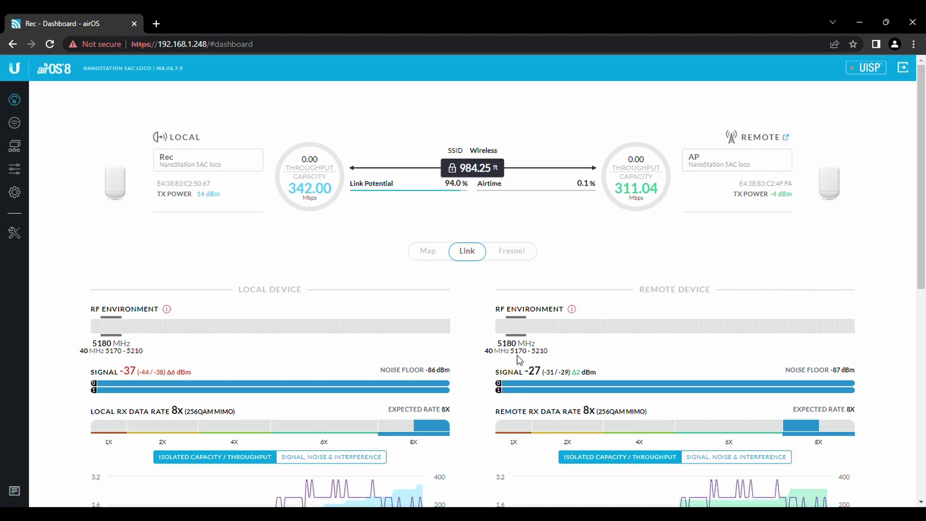
pyautogui.scroll(-1, 517, 355)
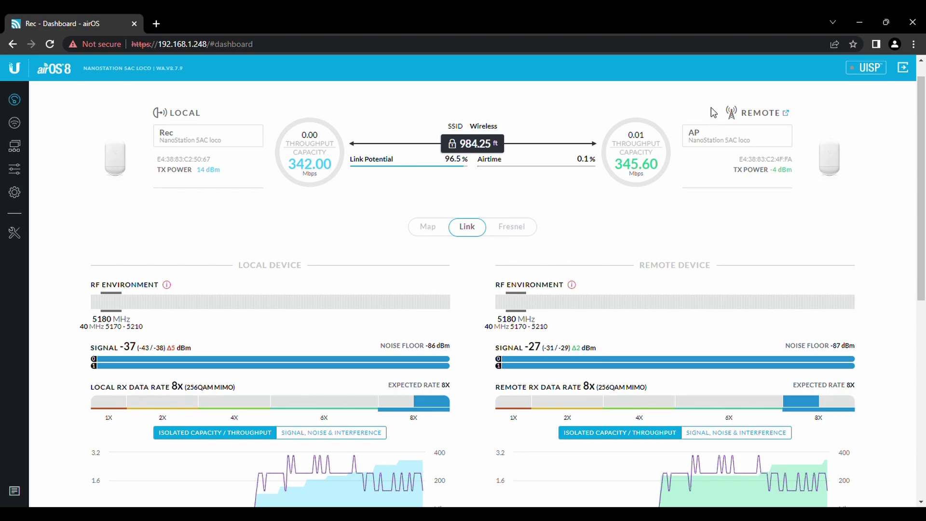
# Load the AP radio at 192.168.1.249 in a new tab.
pyautogui.click(156, 23)
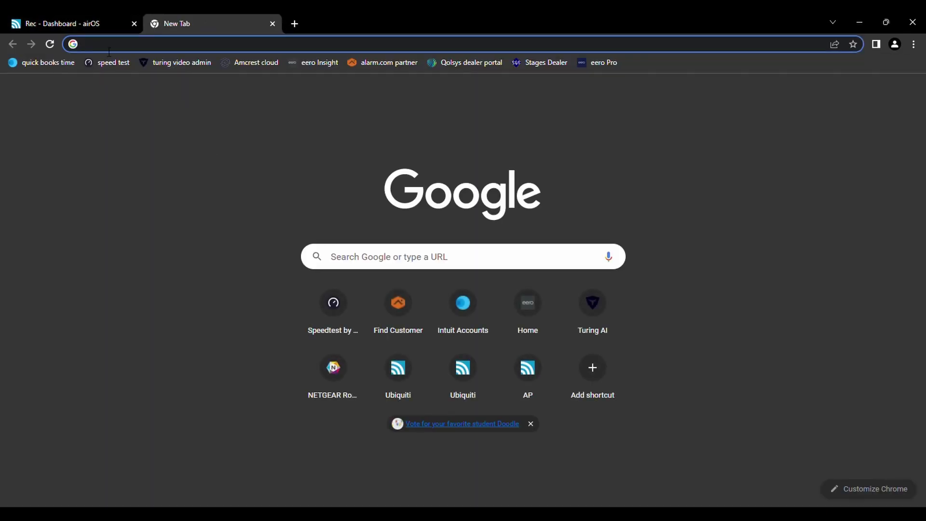
pyautogui.write('192.168.')
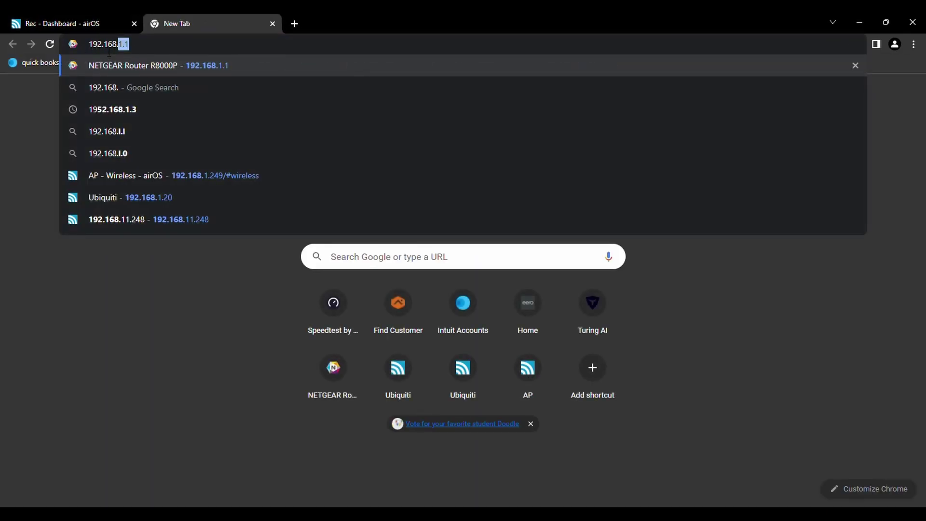
pyautogui.write('1.249')
pyautogui.press('Return')
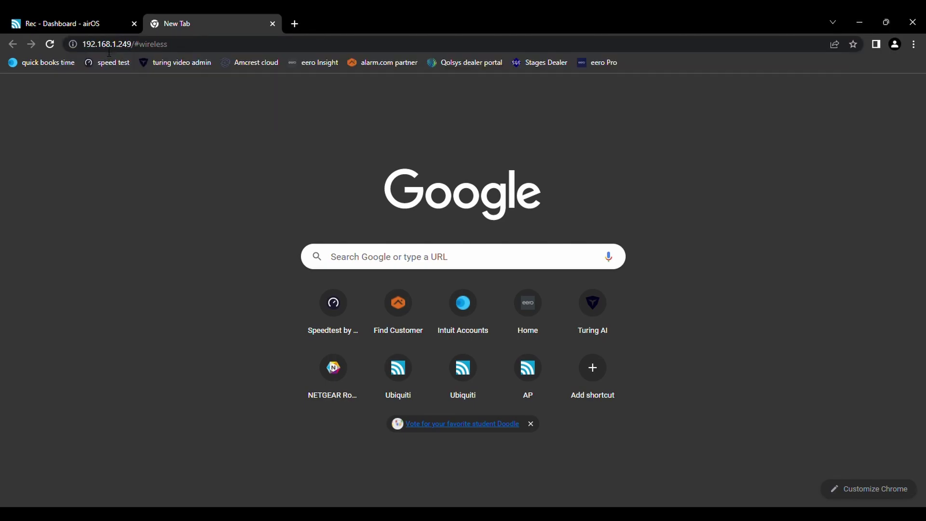
# Strip '#wireless' from the address, reload, and log in with the admin credentials.
pyautogui.click(232, 43)
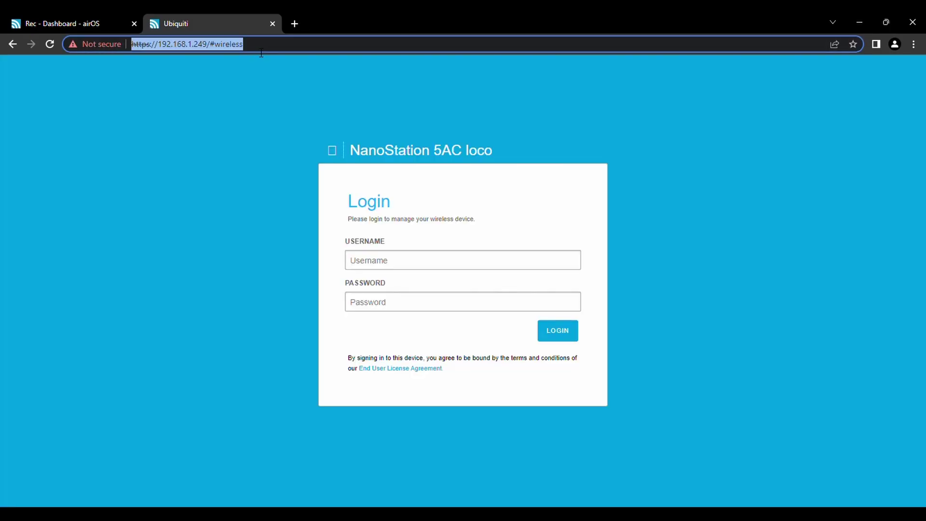
pyautogui.tripleClick(232, 44)
pyautogui.click(255, 49)
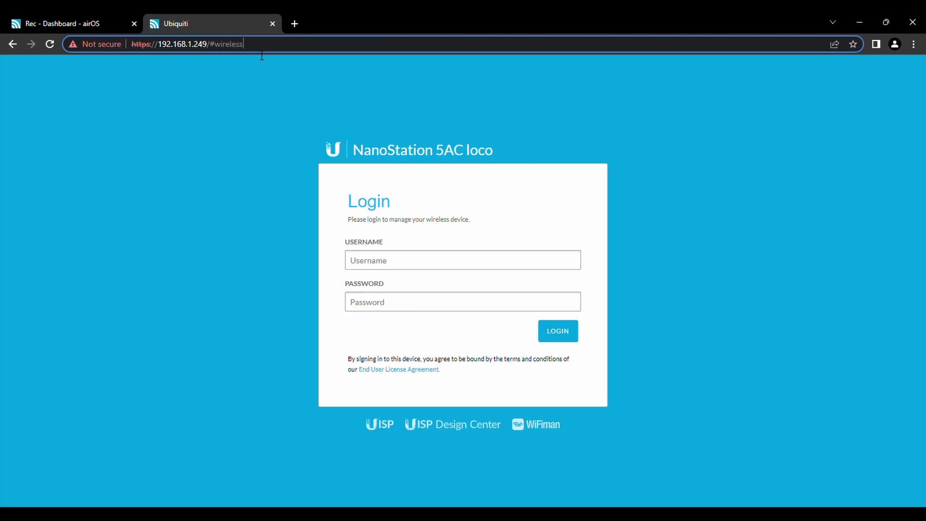
pyautogui.moveTo(245, 48); pyautogui.dragTo(214, 48)
pyautogui.press('BackSpace')
pyautogui.press('Return')
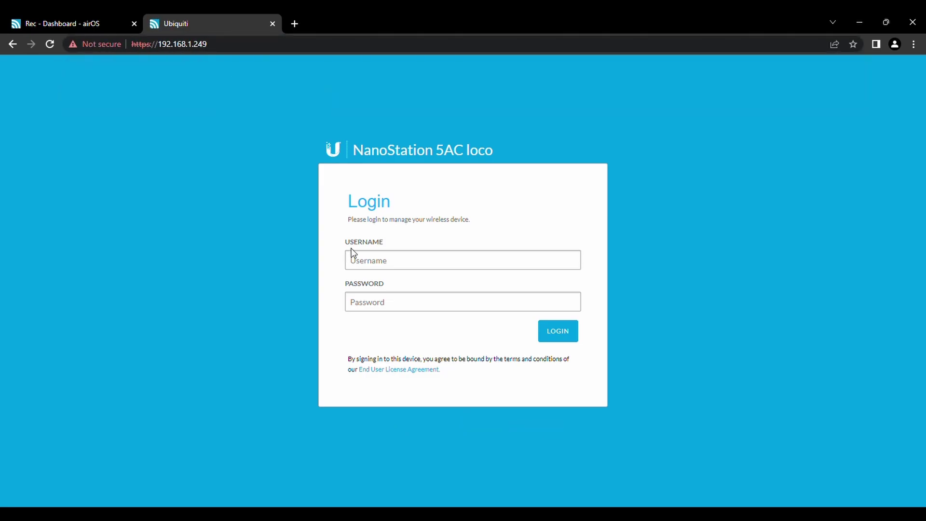
pyautogui.write('admin')
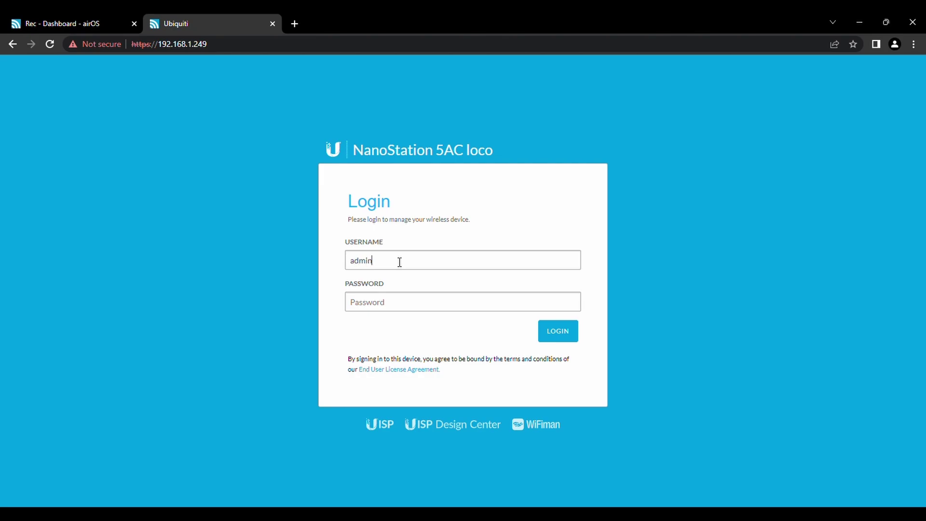
pyautogui.write('ubnt')
pyautogui.press('Return')
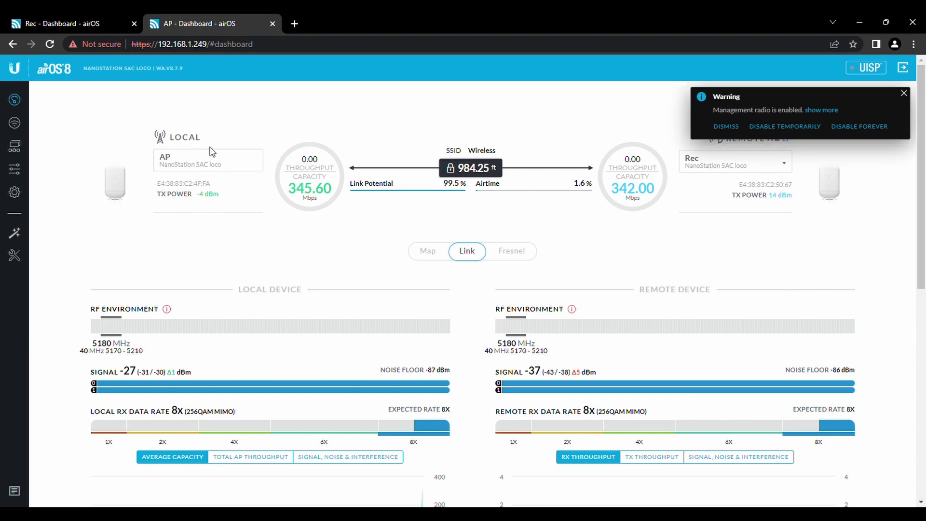
# Dismiss the management-radio warning and glance at Rec's dashboard before returning to AP.
pyautogui.click(907, 94)
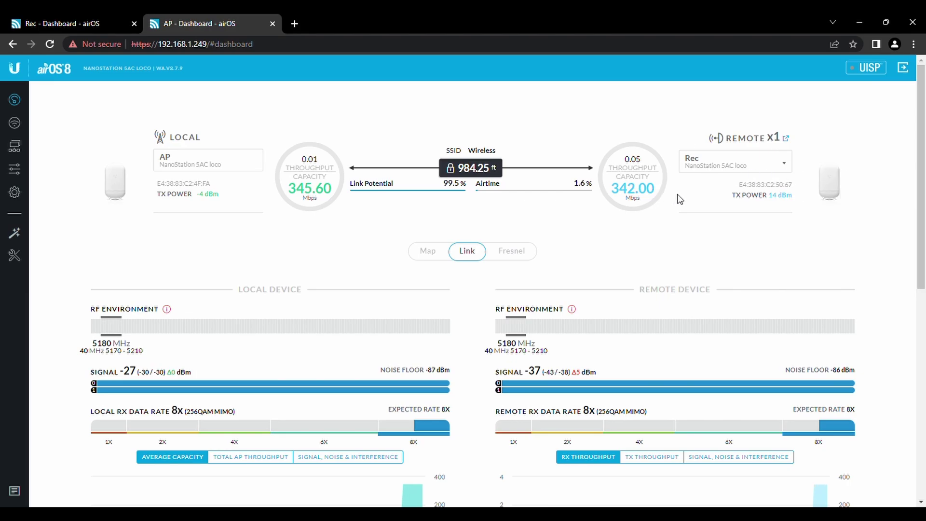
pyautogui.click(108, 22)
pyautogui.click(183, 24)
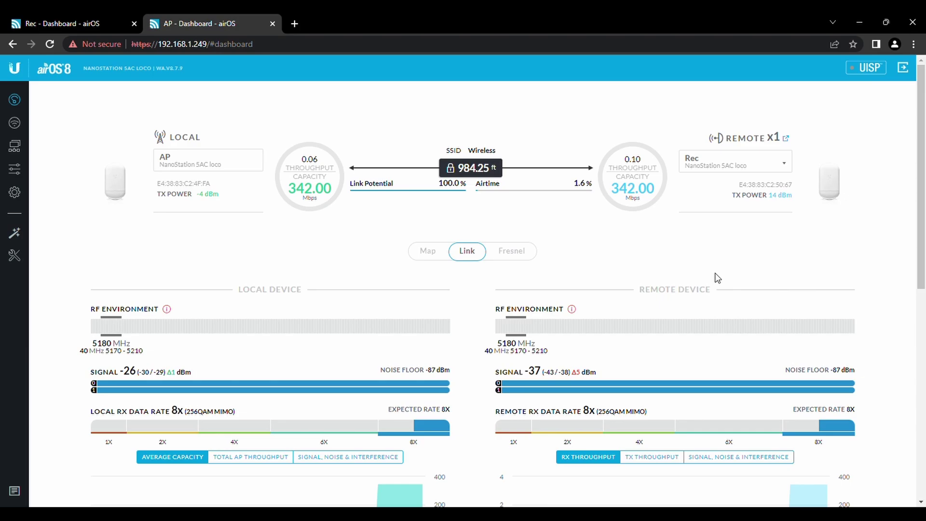
# Review AP's dashboard showing 100.0% link potential and 342.00 Mbps capacity to Rec.
pyautogui.scroll(-1, 718, 278)
pyautogui.scroll(-3, 718, 278)
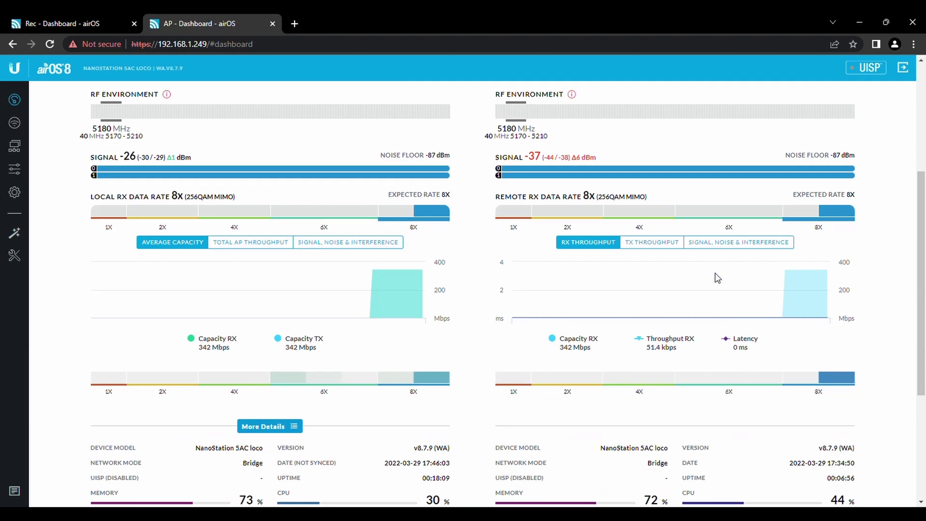
pyautogui.scroll(-1, 718, 278)
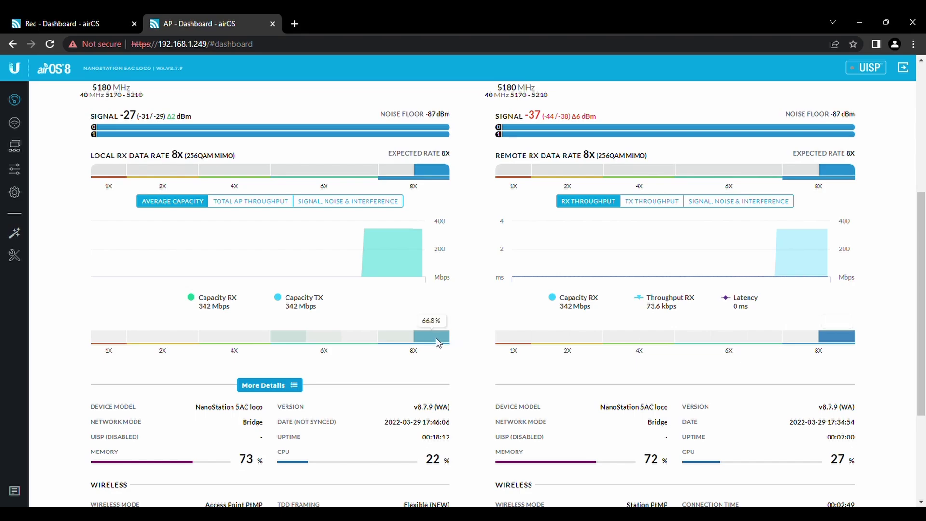
pyautogui.scroll(-3, 471, 389)
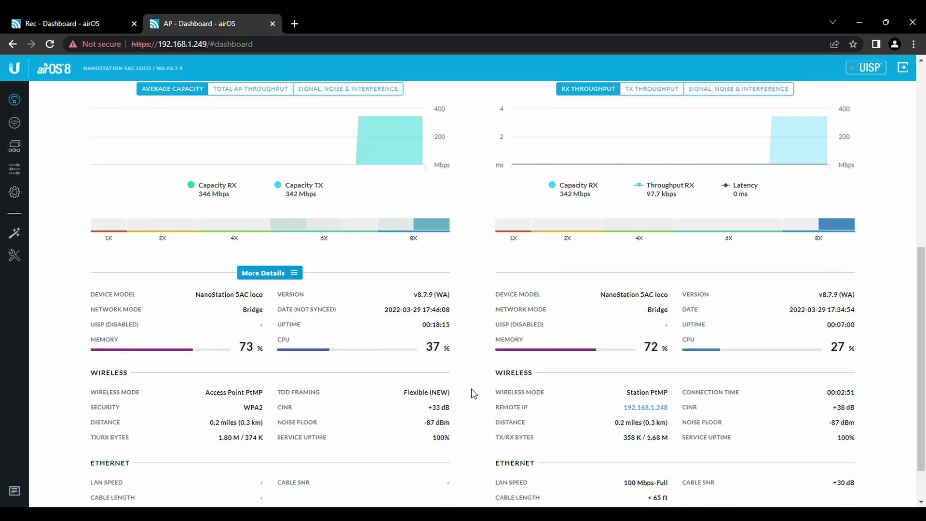
pyautogui.scroll(4, 471, 388)
pyautogui.scroll(-4, 471, 389)
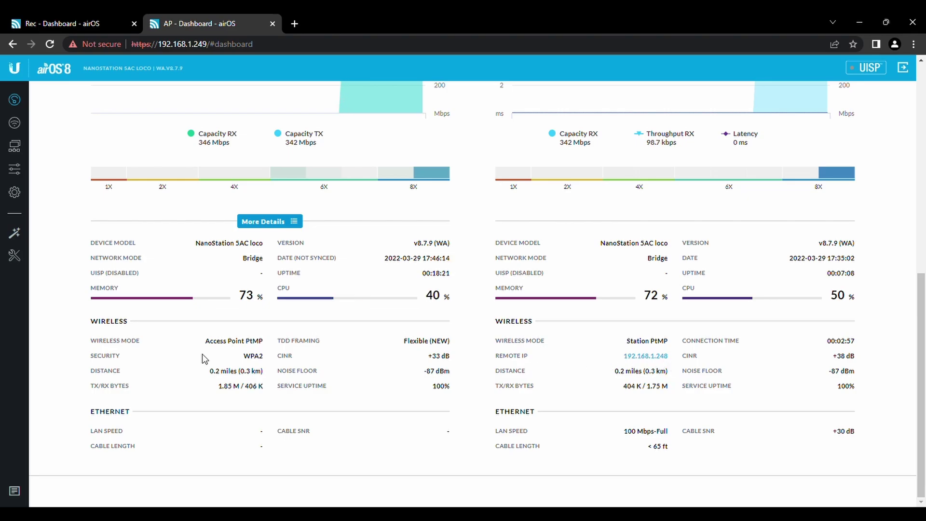
pyautogui.scroll(6, 202, 356)
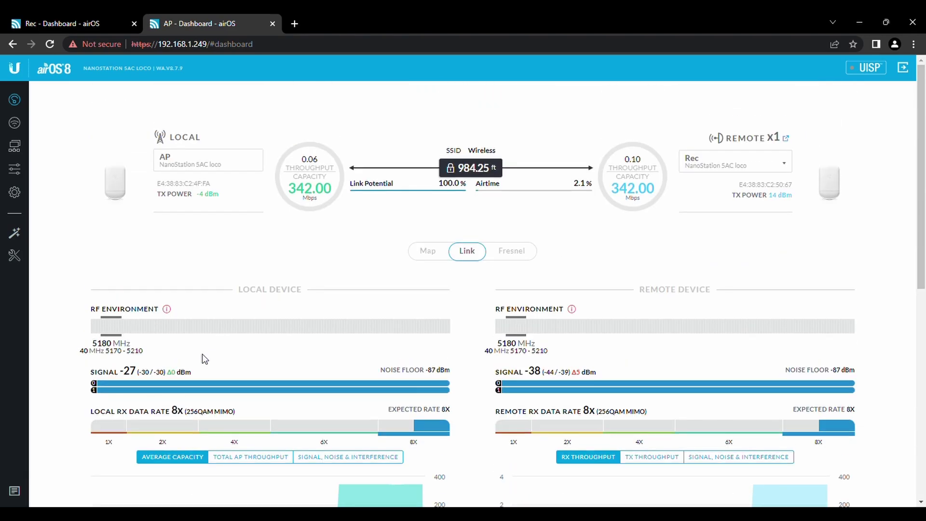
# Show Rec's Wireless page: SSID Wireless, WPA2 Personal, 20/40 MHz, 25 dBm.
pyautogui.click(77, 29)
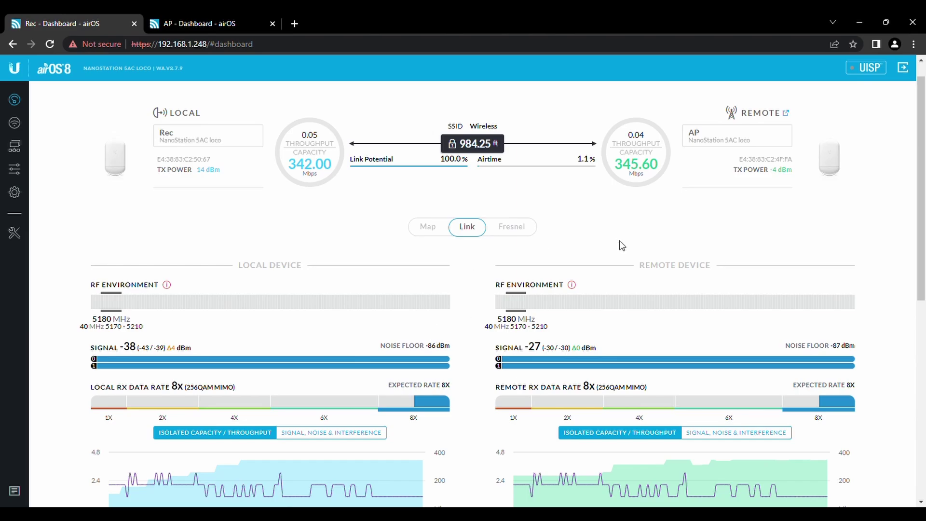
pyautogui.scroll(-1, 619, 241)
pyautogui.scroll(2, 619, 240)
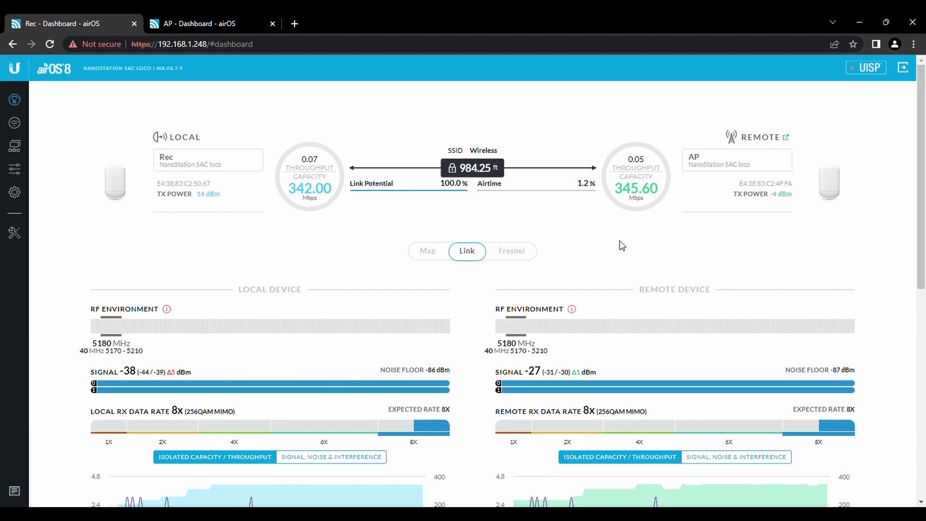
pyautogui.click(15, 123)
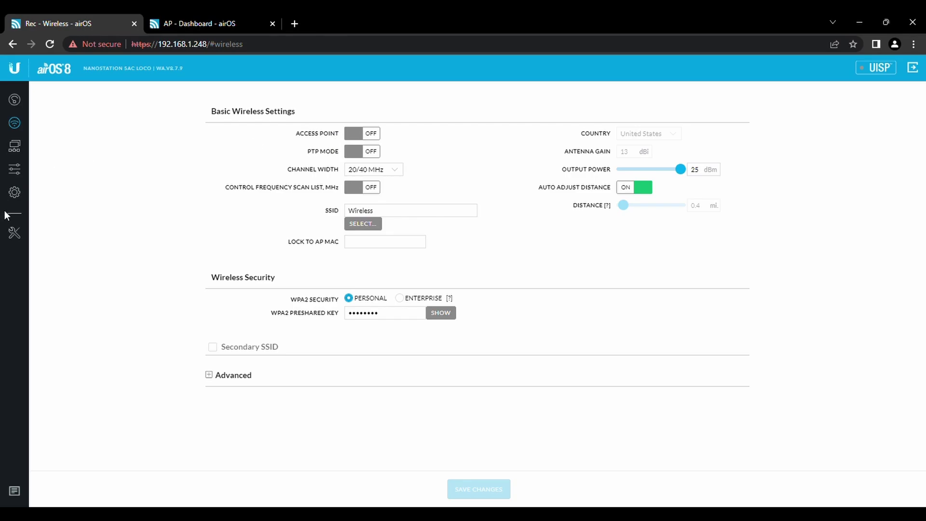
# View Rec's System page (firmware WA.V8.7.9, LOCO5AC) and bring up the Tools list.
pyautogui.click(17, 196)
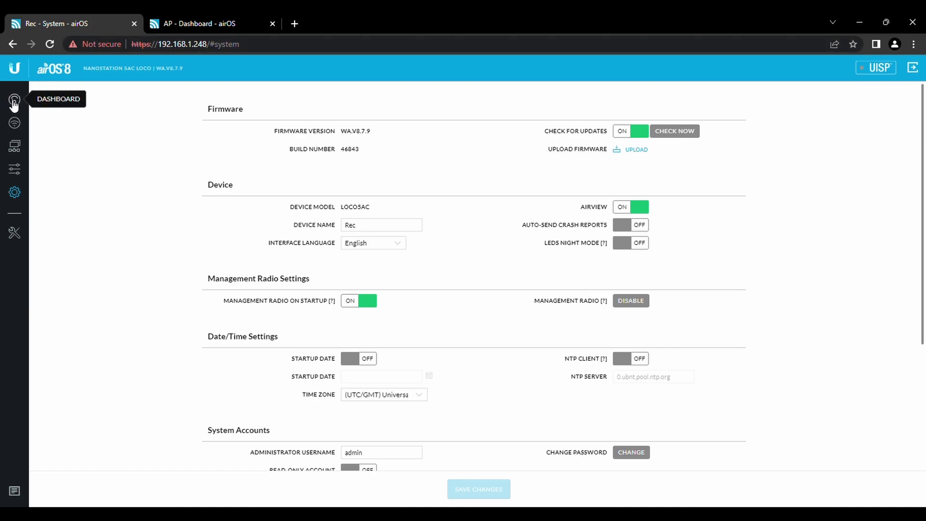
pyautogui.click(16, 233)
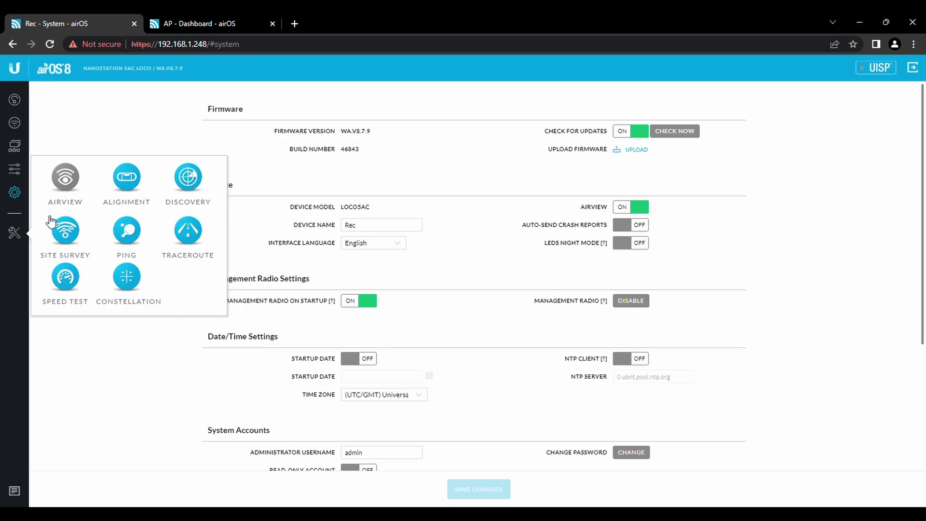
# Run a Site Survey from Rec, confirming AP on SSID Wireless at 5.18 GHz, then close it.
pyautogui.click(83, 247)
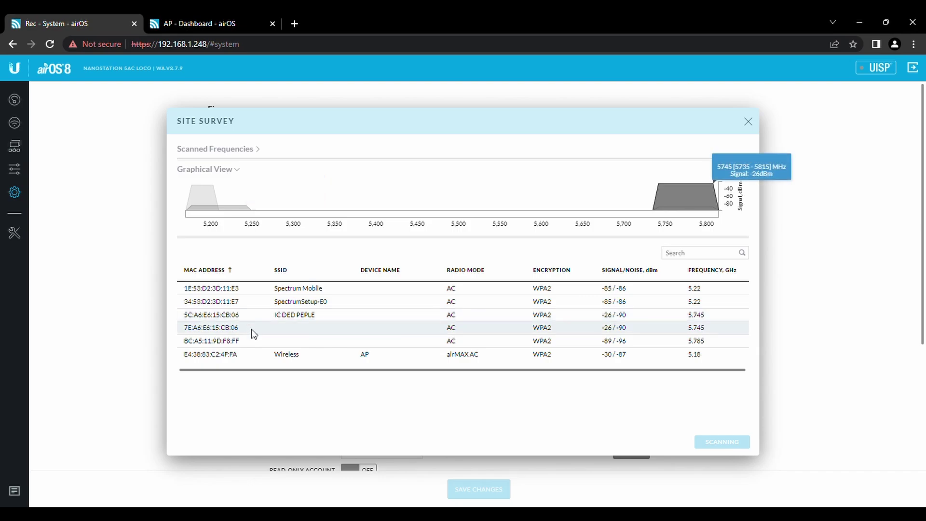
pyautogui.moveTo(210, 198)
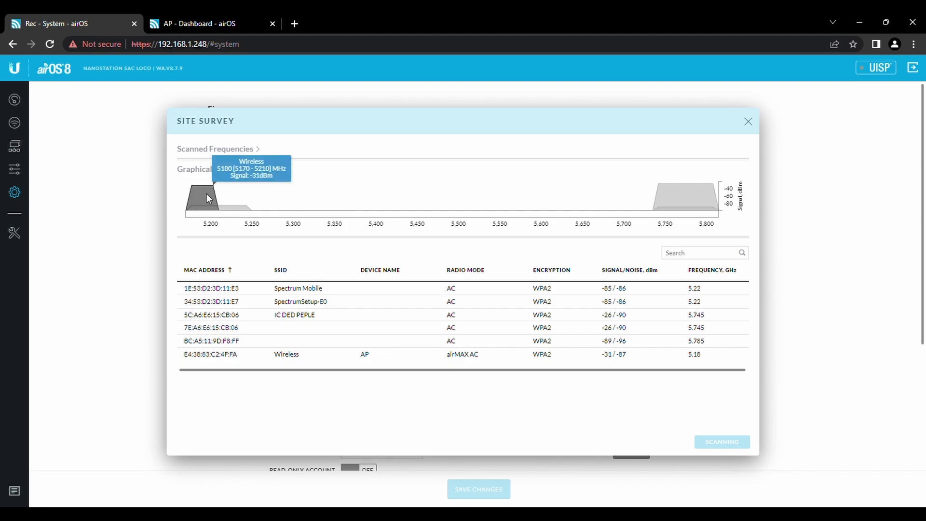
pyautogui.moveTo(706, 196)
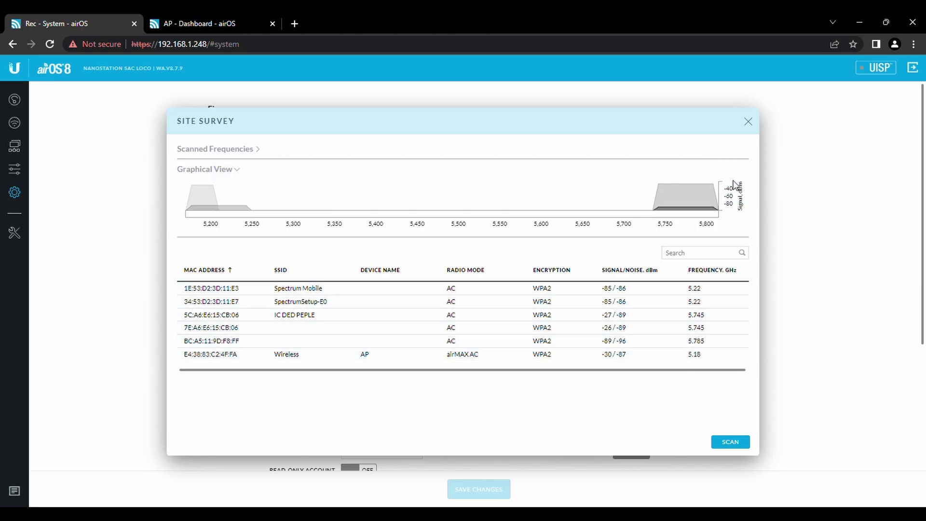
pyautogui.click(749, 123)
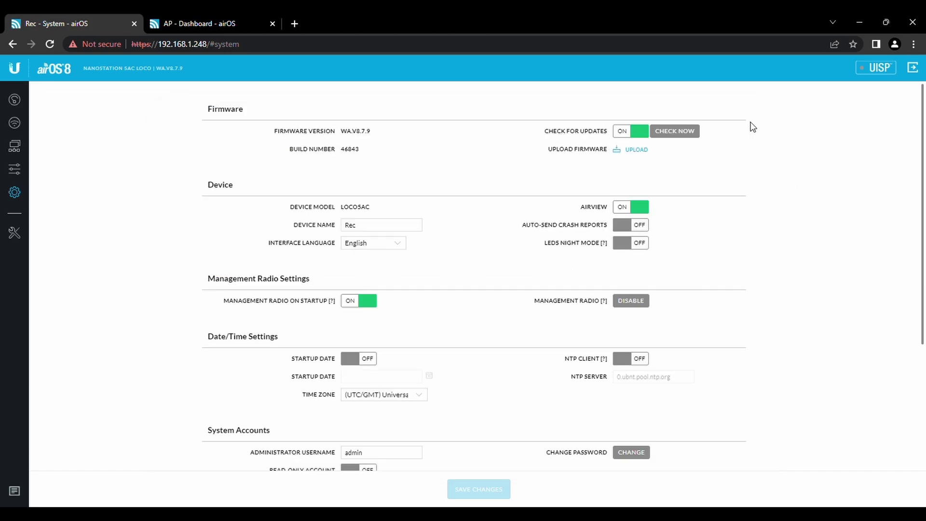
# Return to Rec's dashboard showing 99.0% link potential and 342.00/345.60 Mbps capacity.
pyautogui.click(15, 233)
pyautogui.click(13, 105)
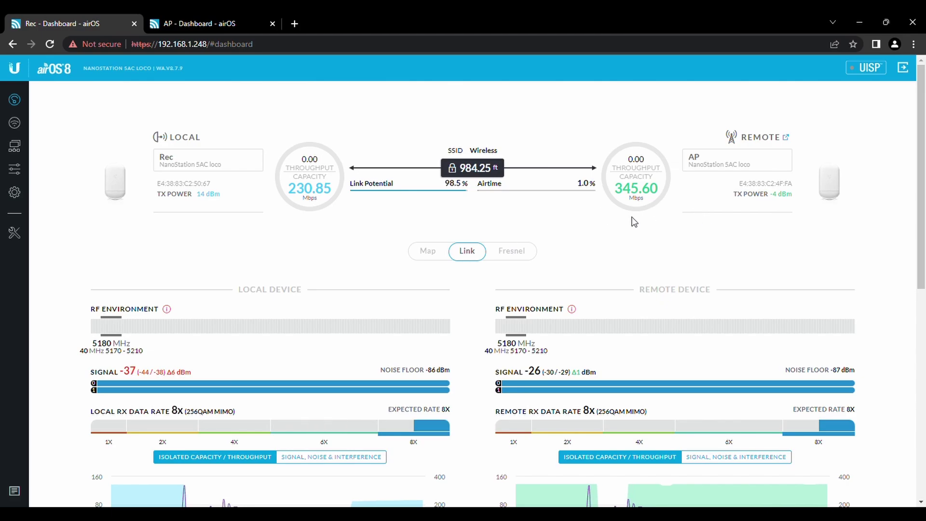
pyautogui.scroll(-2, 541, 268)
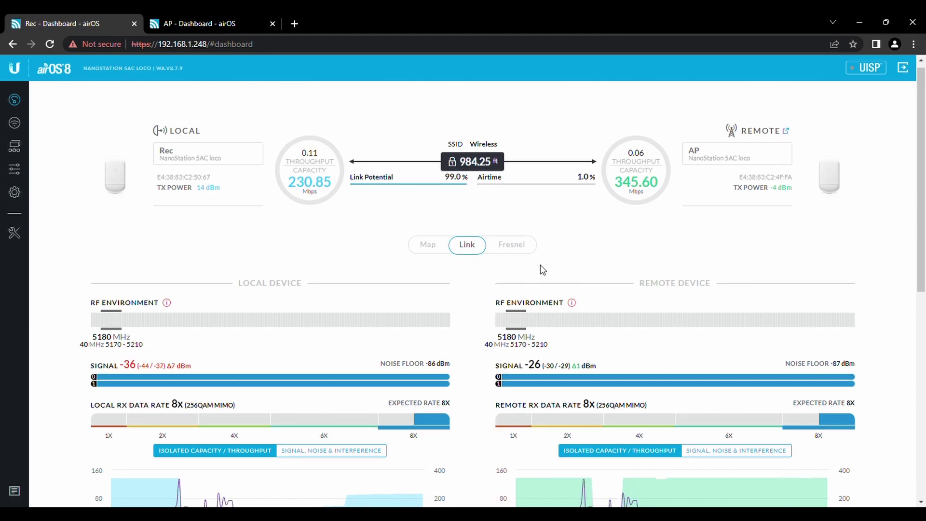
pyautogui.scroll(-3, 540, 265)
pyautogui.scroll(5, 540, 265)
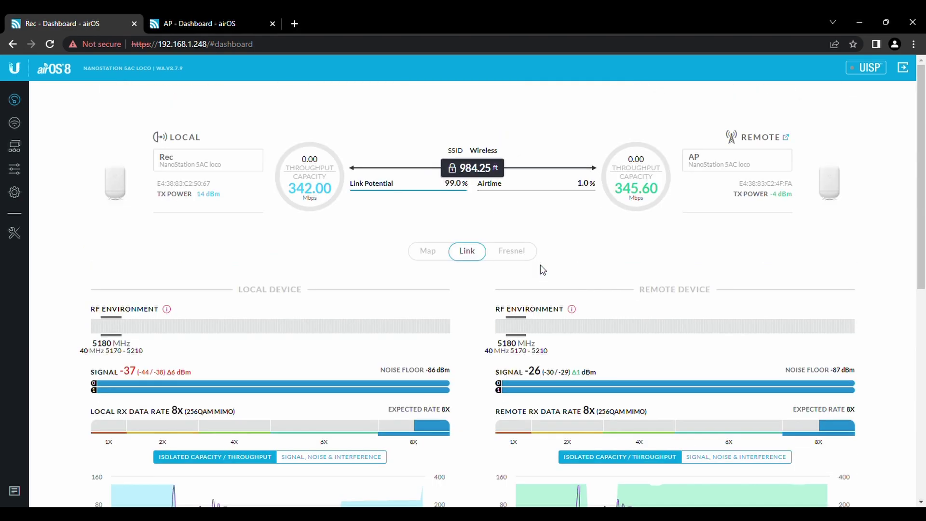